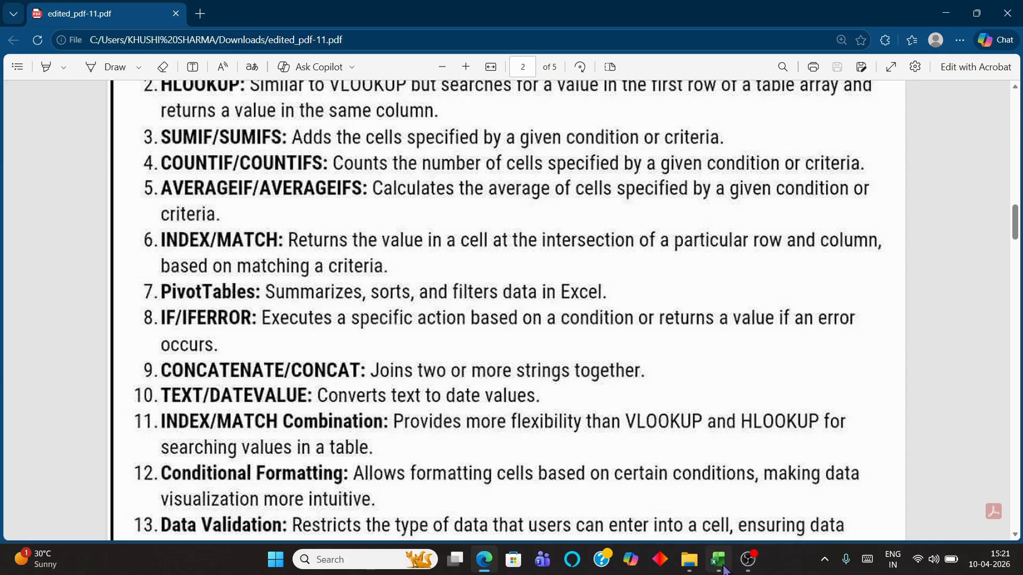
- Switch to the Excel_Practice_Dataset workbook and bring up the employee table on the Data sheet
{"action": "mouse_move", "coordinate": [718, 559]}
{"action": "left_click", "coordinate": [699, 483]}
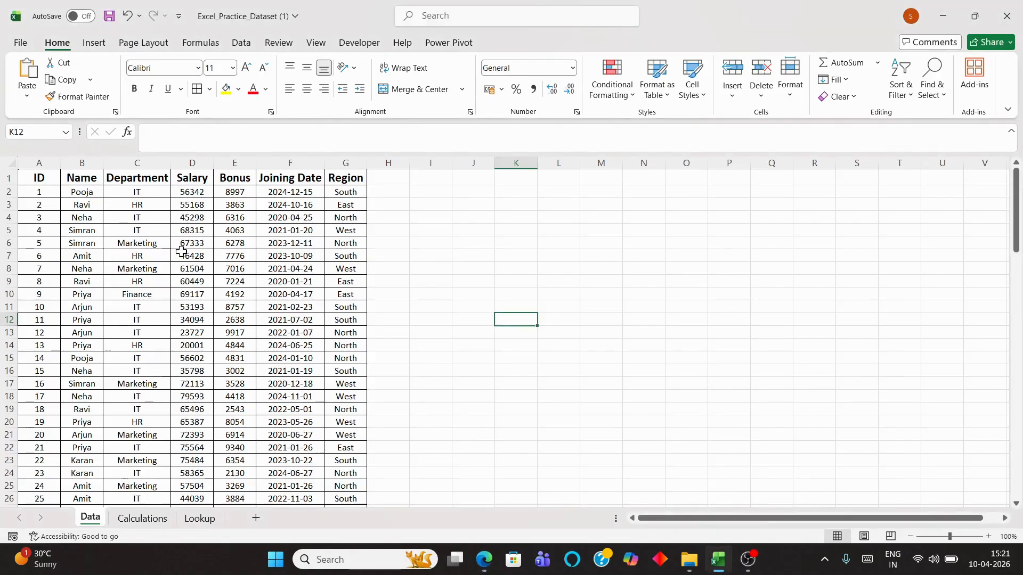
{"action": "scroll", "coordinate": [181, 251], "scroll_direction": "up", "scroll_amount": 5}
{"action": "scroll", "coordinate": [182, 251], "scroll_direction": "down", "scroll_amount": 4}
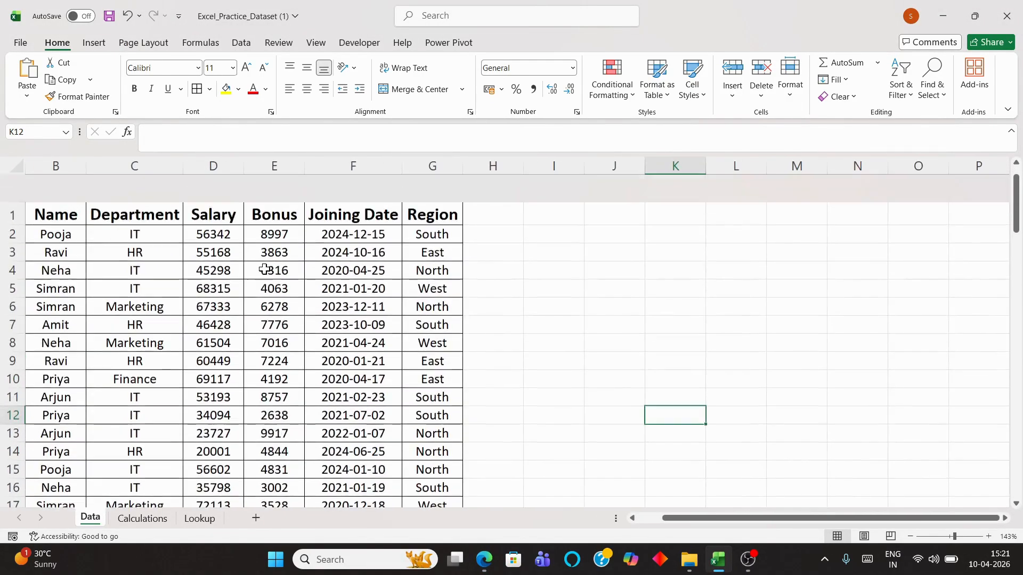
- Start a VLOOKUP formula in cell I2 with A6 as the lookup value
{"action": "left_click", "coordinate": [550, 206]}
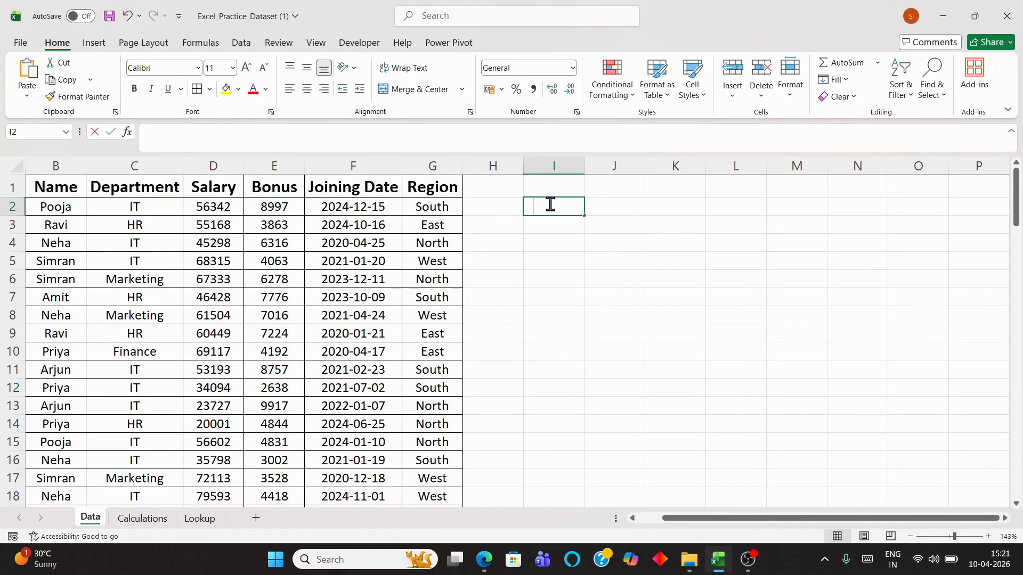
{"action": "type", "text": "=vloo"}
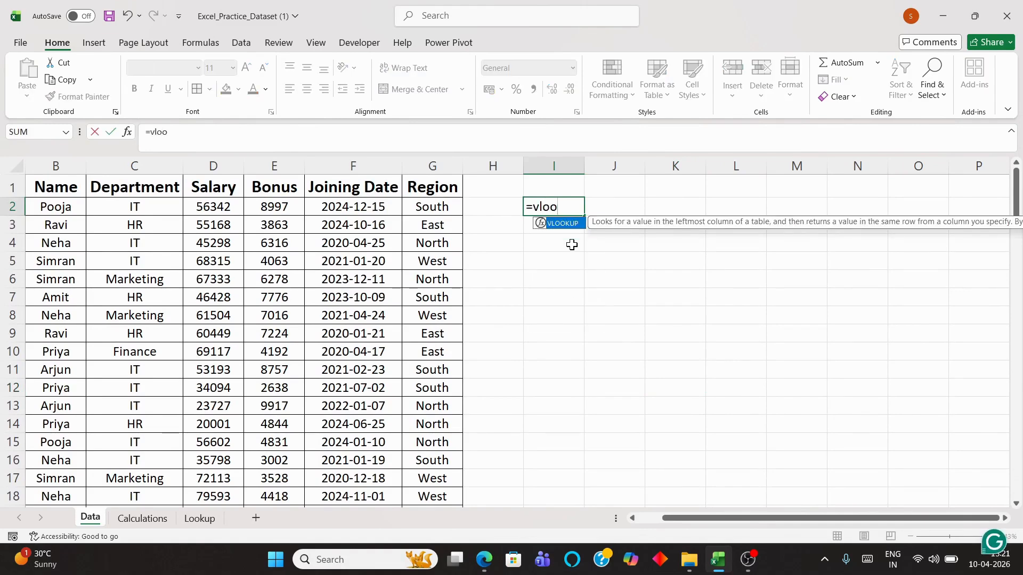
{"action": "double_click", "coordinate": [563, 223]}
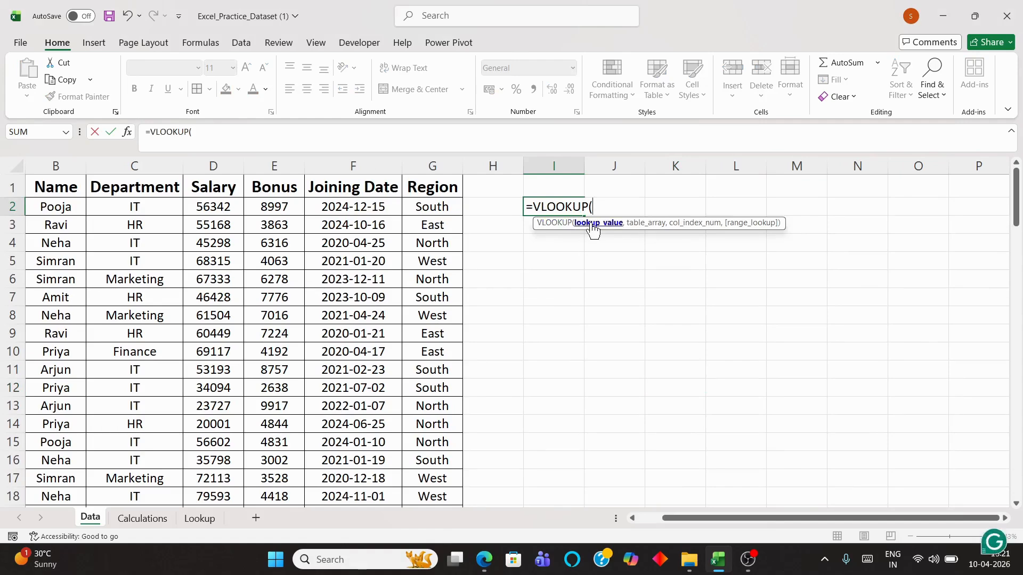
{"action": "scroll", "coordinate": [459, 254], "scroll_direction": "left", "scroll_amount": 1}
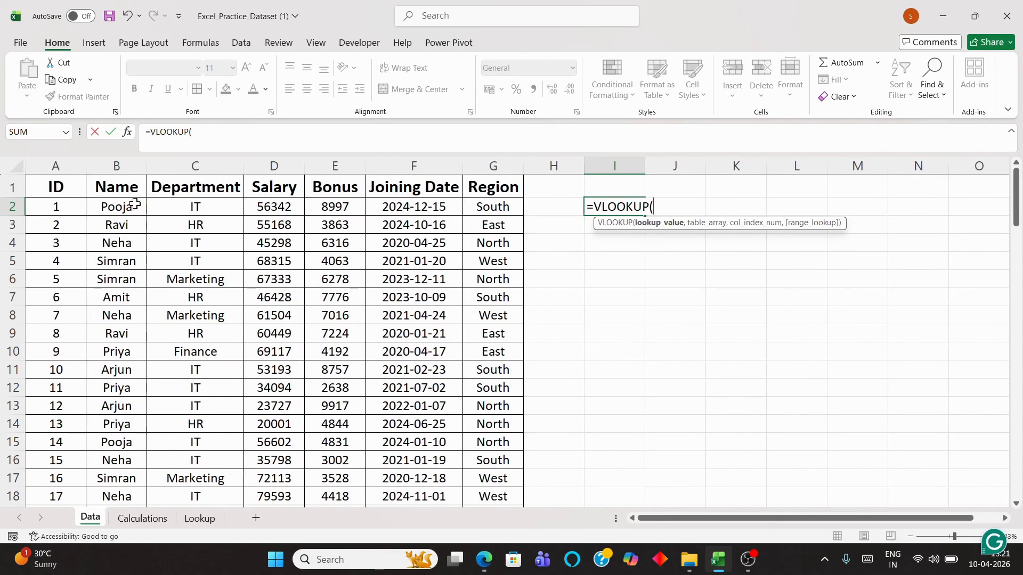
{"action": "left_click", "coordinate": [67, 276]}
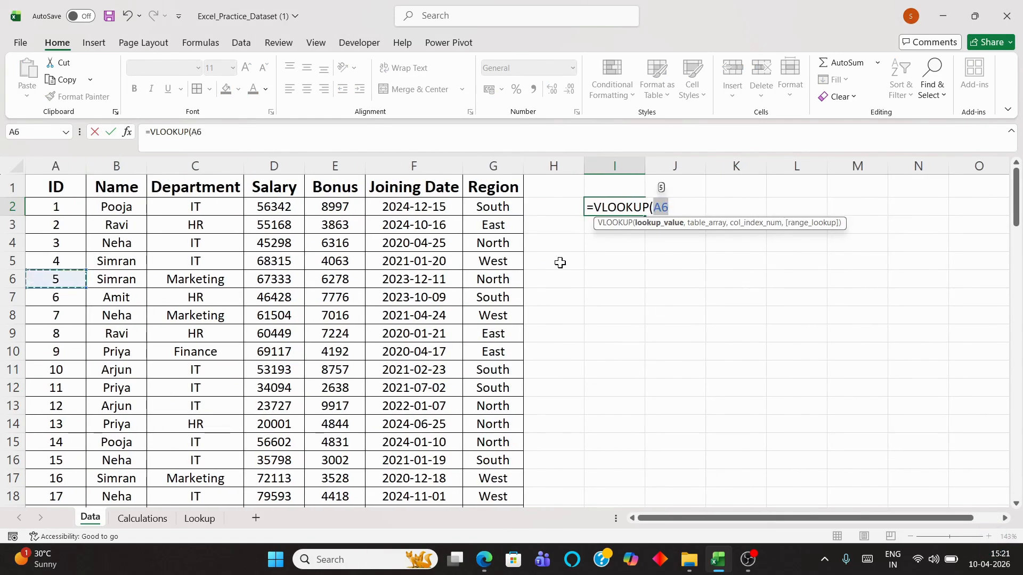
{"action": "type", "text": ","}
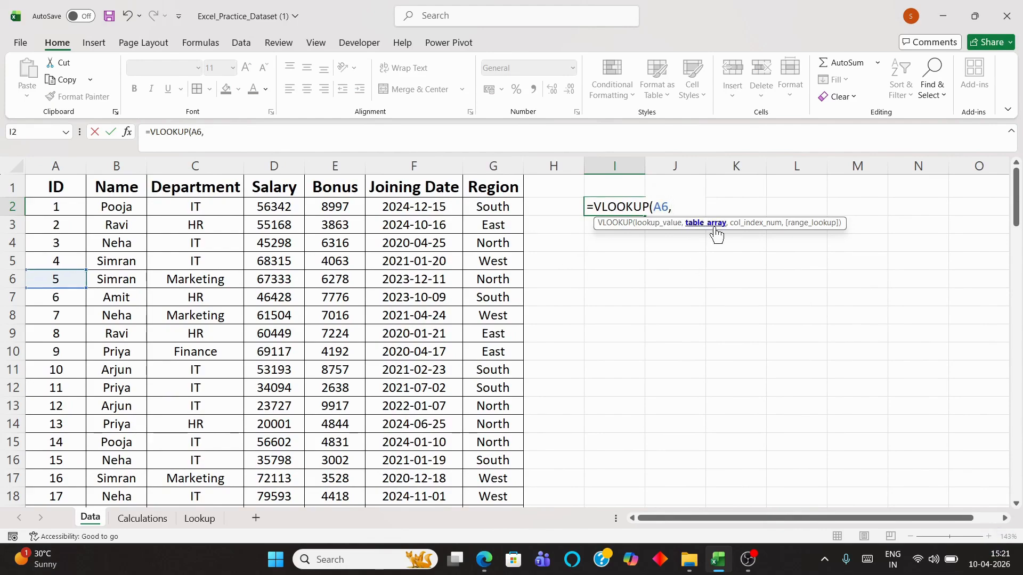
- Complete the VLOOKUP with table array A1:G101, column index 3 and TRUE for approximate match, and widen column I
{"action": "left_click", "coordinate": [47, 187]}
{"action": "left_click_drag", "start_coordinate": [47, 188], "coordinate": [516, 474]}
{"action": "scroll", "coordinate": [523, 399], "scroll_direction": "up", "scroll_amount": 7}
{"action": "scroll", "coordinate": [505, 404], "scroll_direction": "up", "scroll_amount": 20}
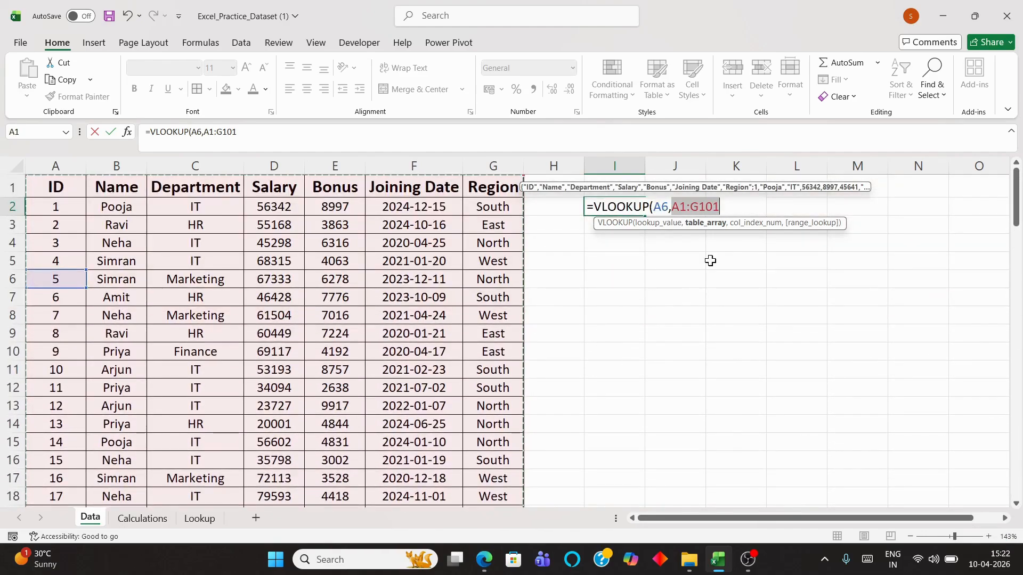
{"action": "type", "text": ","}
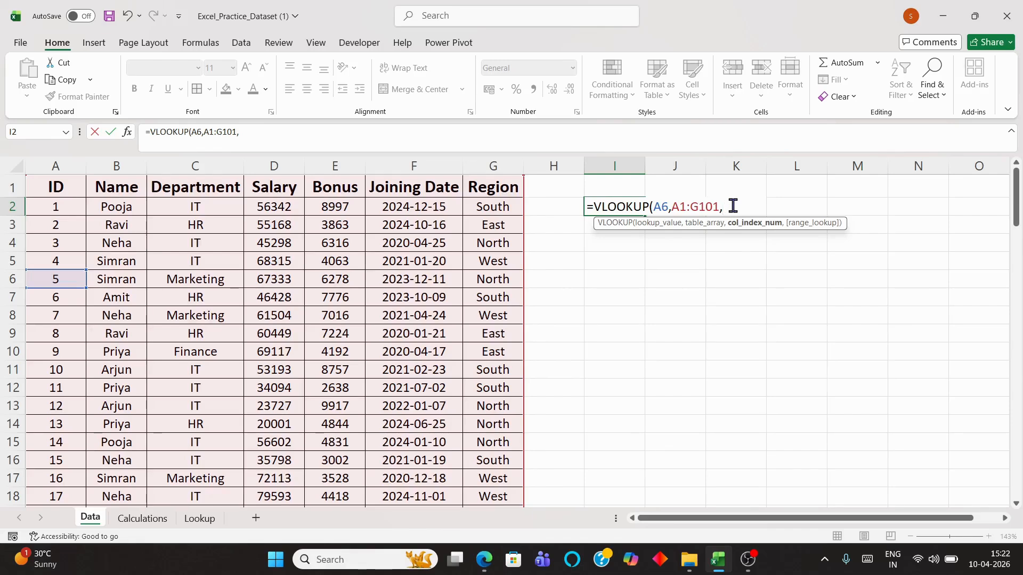
{"action": "type", "text": "3,."}
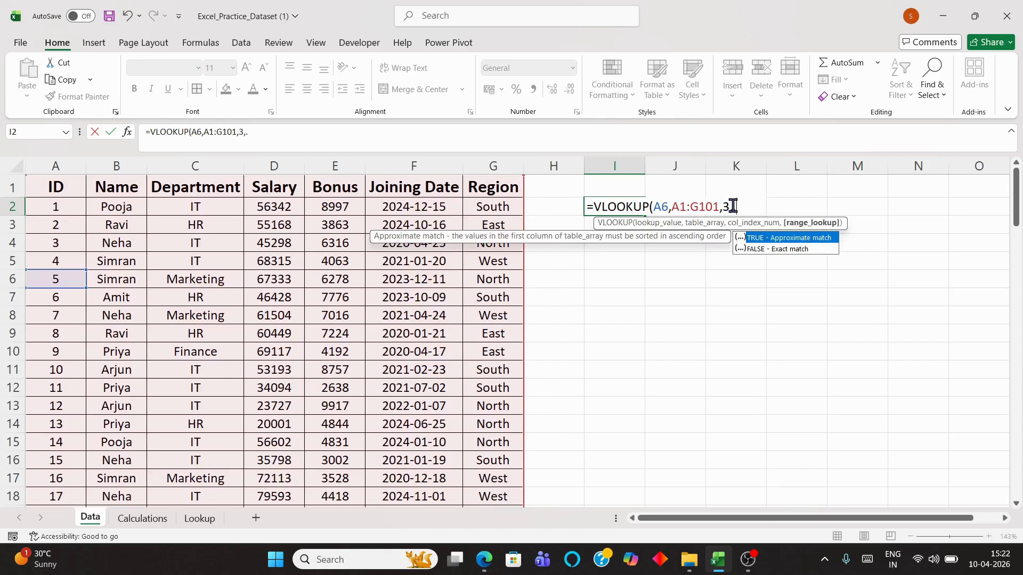
{"action": "double_click", "coordinate": [784, 237]}
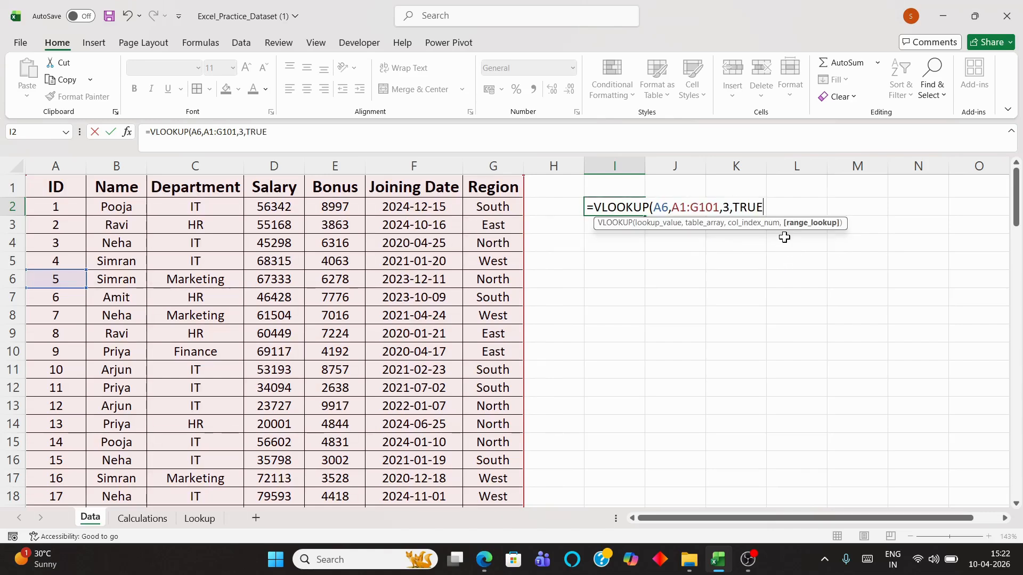
{"action": "type", "text": ")"}
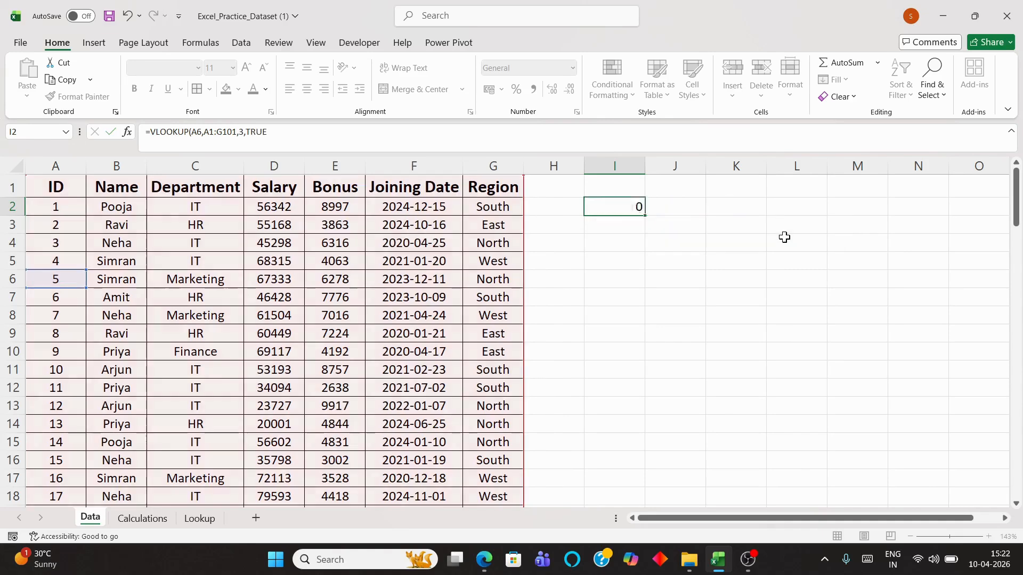
{"action": "key", "text": "Return"}
{"action": "left_click_drag", "start_coordinate": [645, 169], "coordinate": [680, 180]}
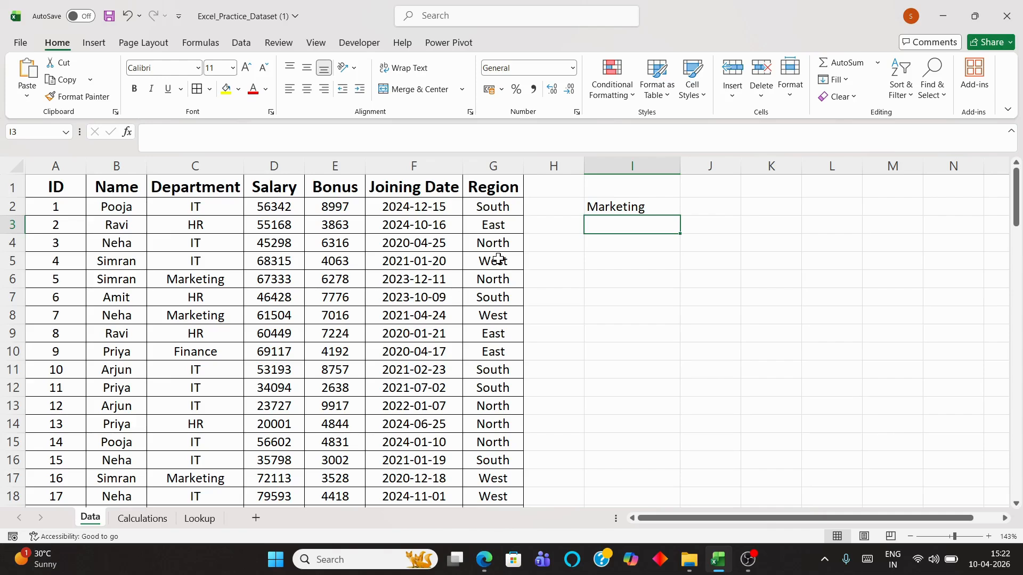
- Edit the VLOOKUP formula in I2 to use column index 8, keeping TRUE for approximate match
{"action": "left_click", "coordinate": [650, 204]}
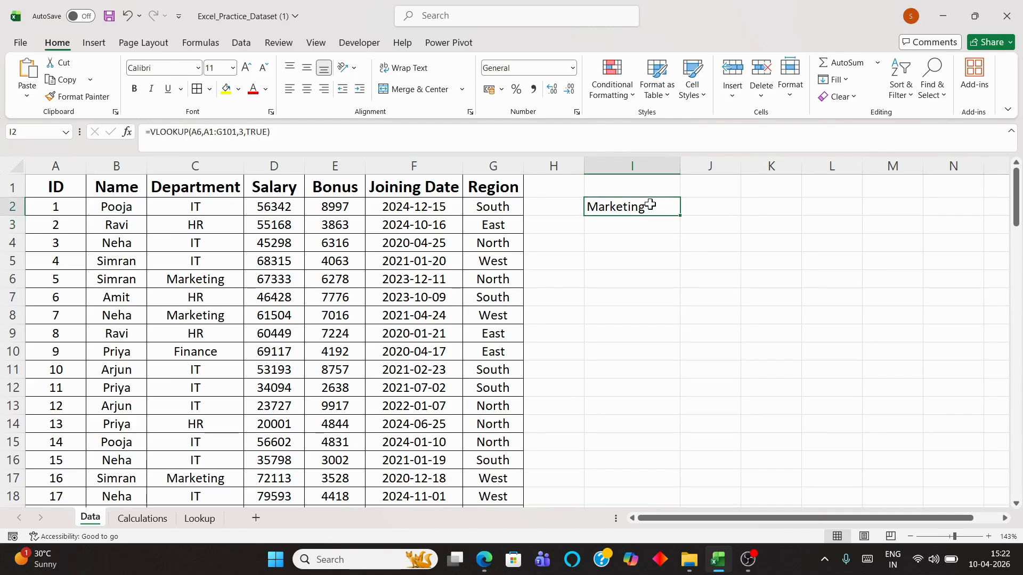
{"action": "double_click", "coordinate": [650, 204]}
{"action": "type", "text": "2"}
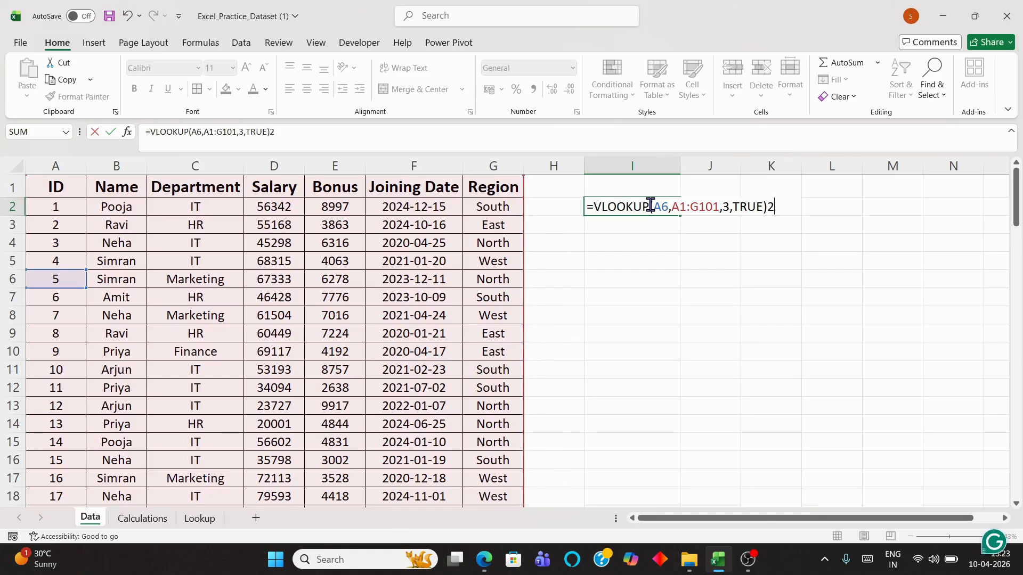
{"action": "key", "text": "BackSpace"}
{"action": "key", "text": "BackSpace"}
{"action": "key", "text": "BackSpace"}
{"action": "key", "text": "BackSpace"}
{"action": "key", "text": "BackSpace"}
{"action": "key", "text": "BackSpace"}
{"action": "key", "text": "BackSpace"}
{"action": "key", "text": "BackSpace"}
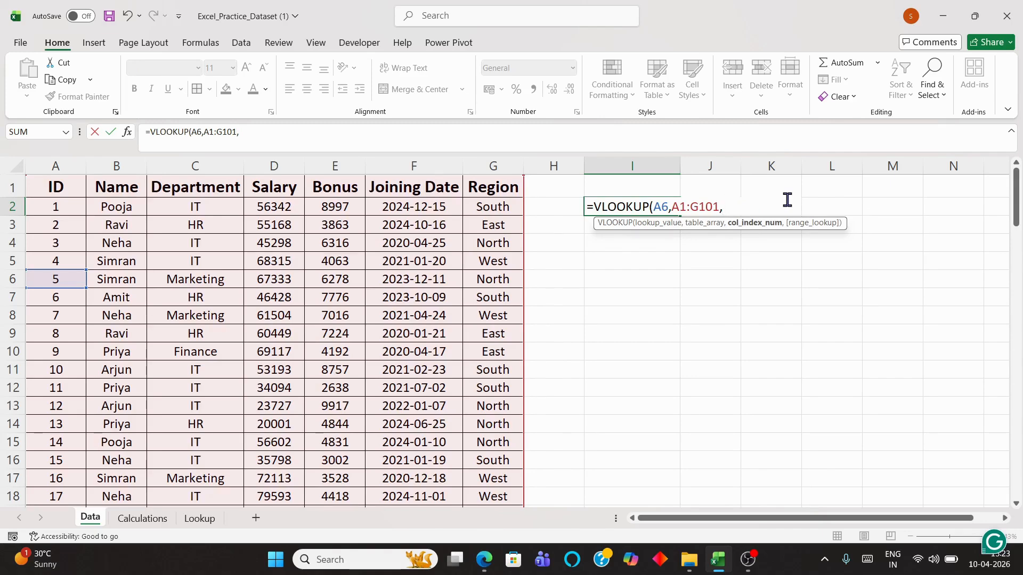
{"action": "type", "text": "8,"}
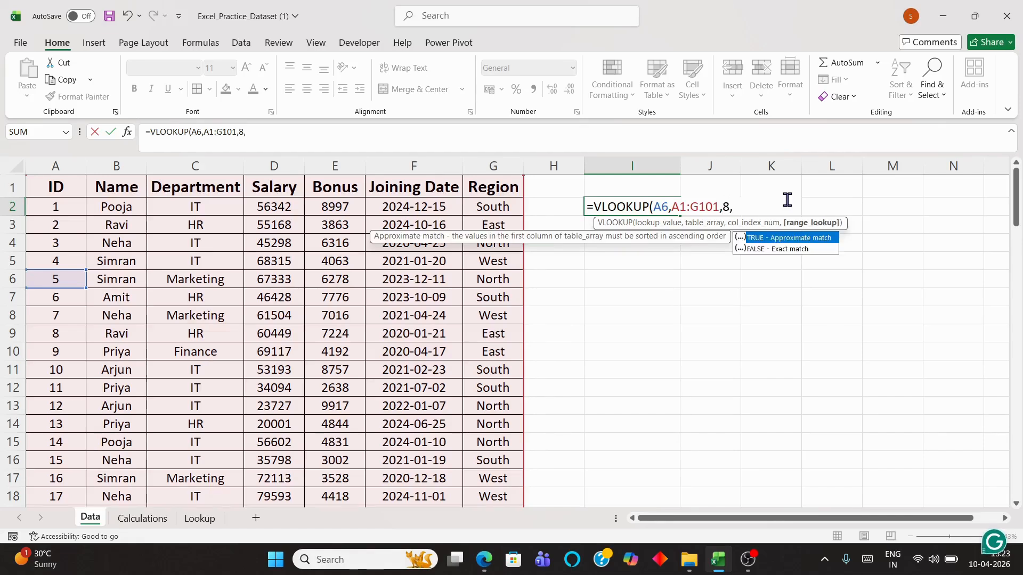
{"action": "double_click", "coordinate": [791, 239]}
{"action": "type", "text": ")"}
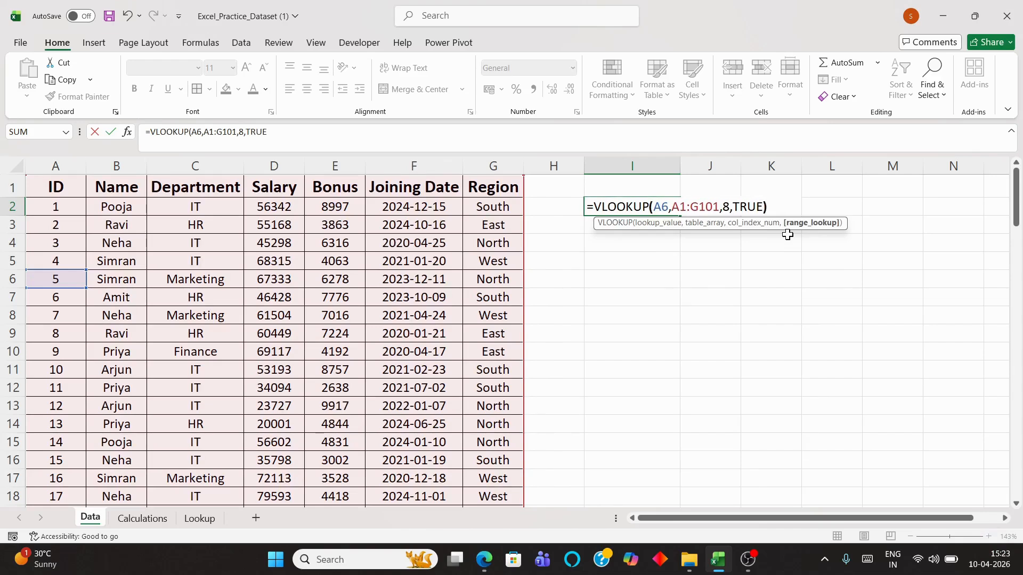
{"action": "key", "text": "Return"}
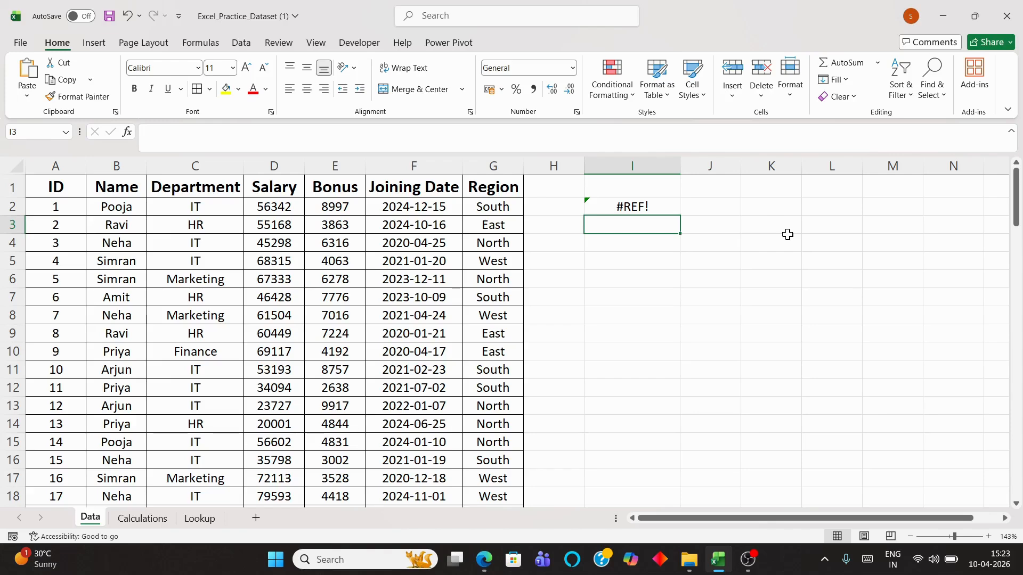
- Clear the VLOOKUP formula from cell I2
{"action": "left_click", "coordinate": [632, 212]}
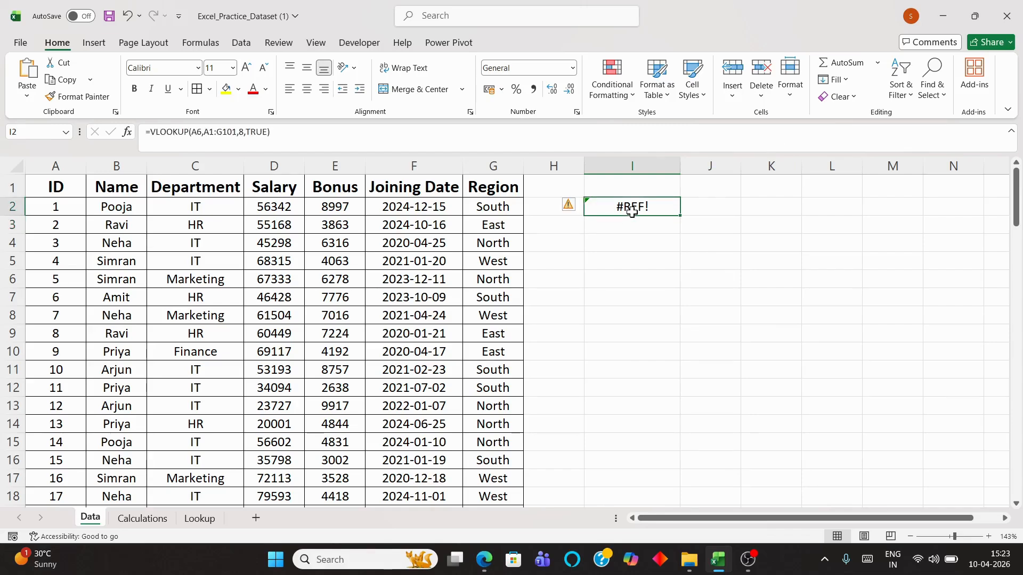
{"action": "key", "text": "BackSpace"}
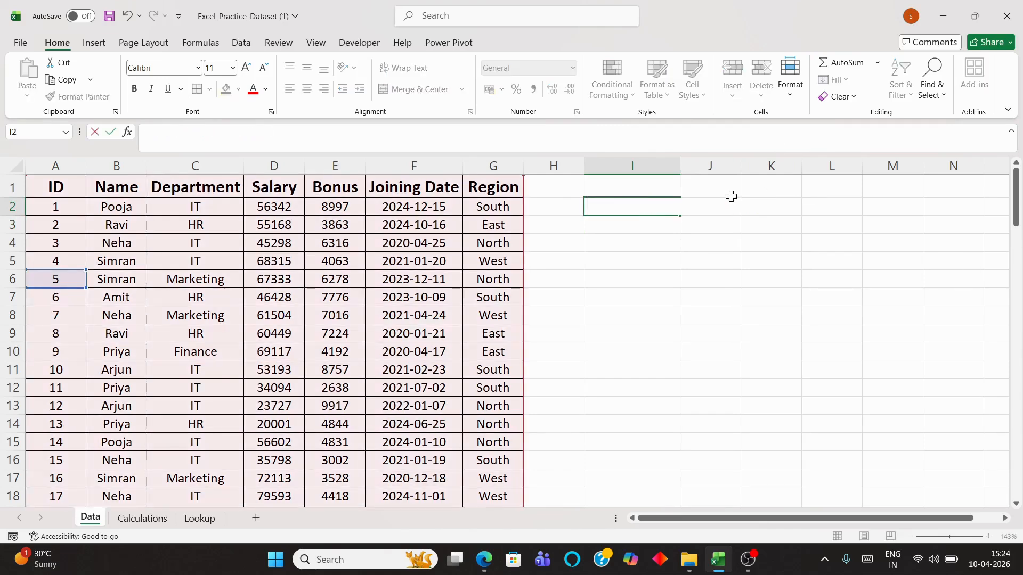
{"action": "key", "text": "ctrl+Return"}
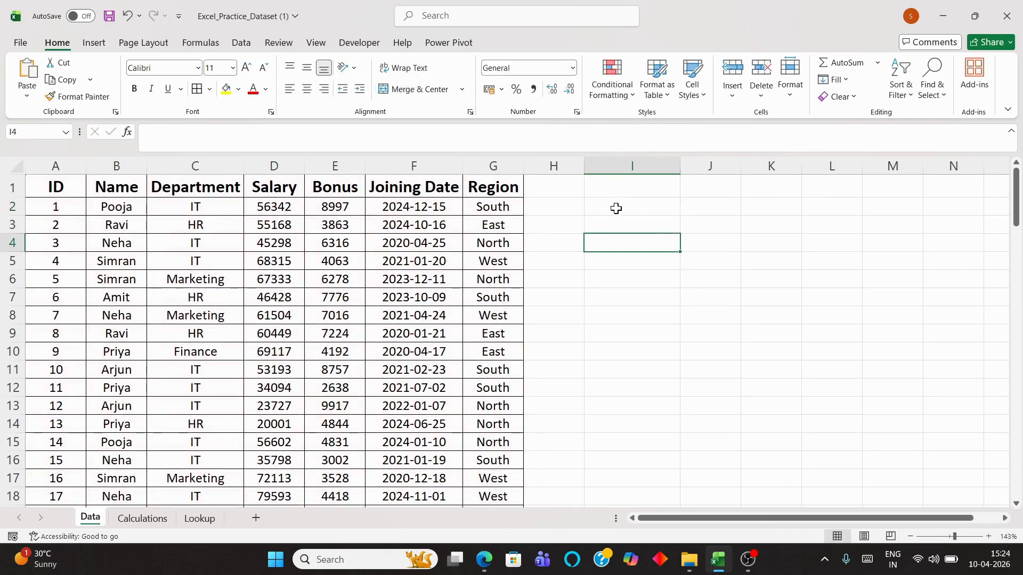
- Start an IFERROR formula in cell I2 with a nested VLOOKUP as its value argument
{"action": "scroll", "coordinate": [425, 256], "scroll_direction": "up", "scroll_amount": 3}
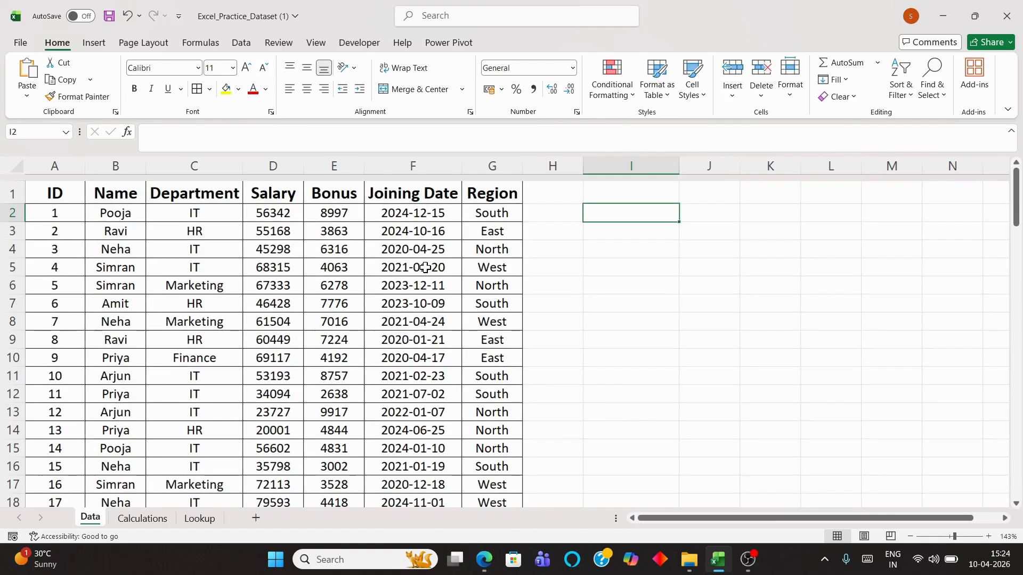
{"action": "scroll", "coordinate": [640, 273], "scroll_direction": "up", "scroll_amount": 1}
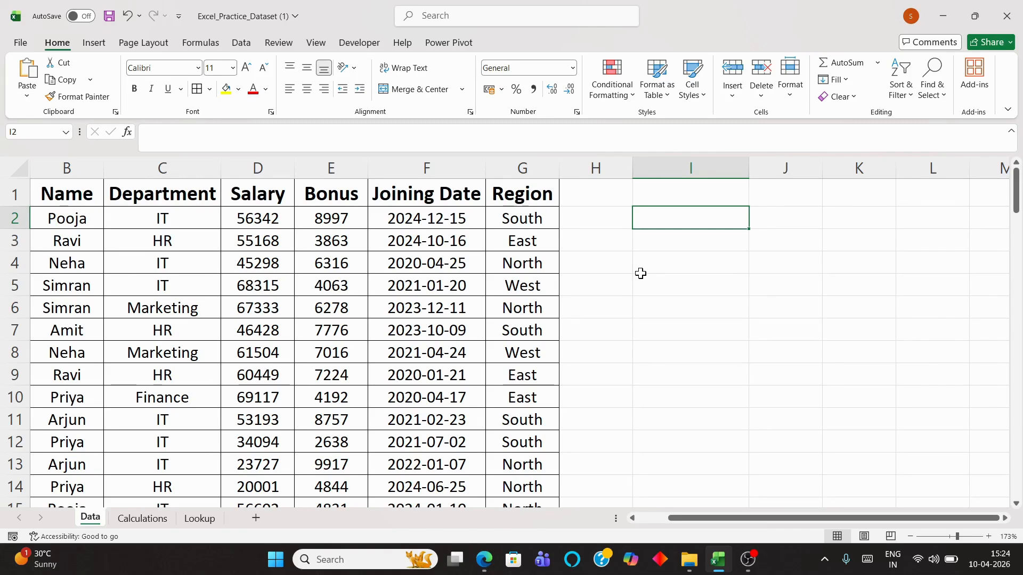
{"action": "type", "text": "="}
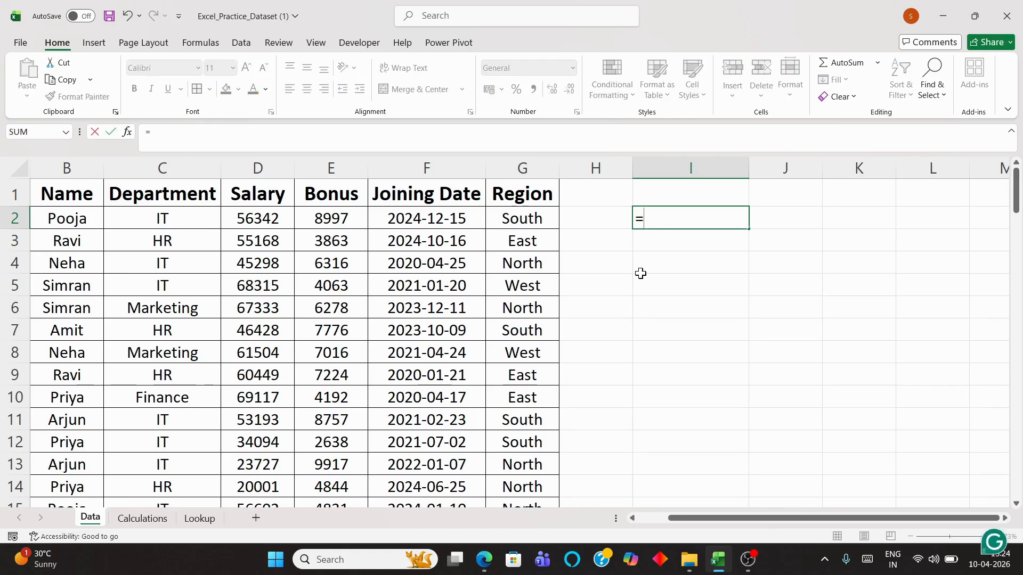
{"action": "type", "text": "if"}
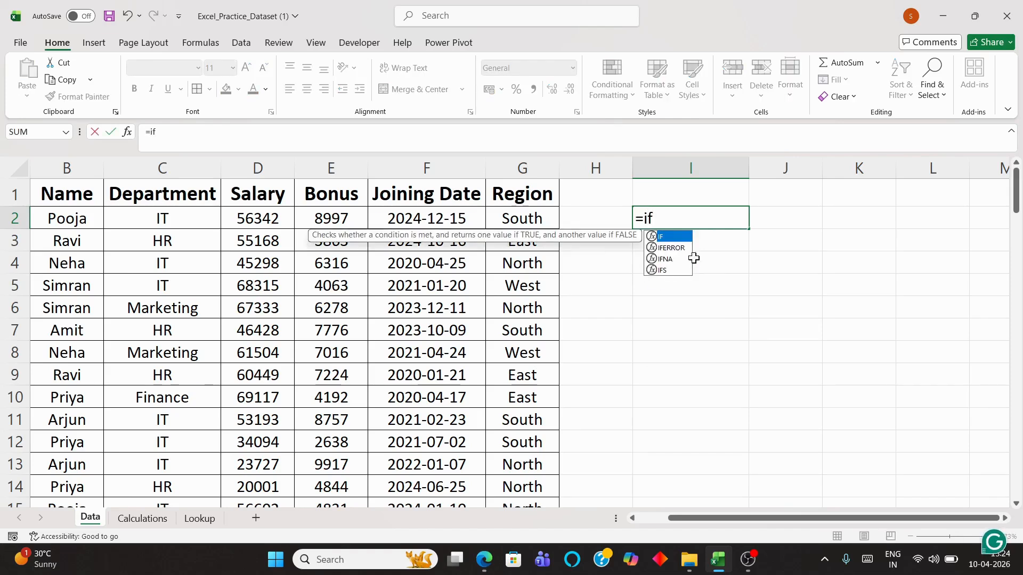
{"action": "double_click", "coordinate": [674, 248]}
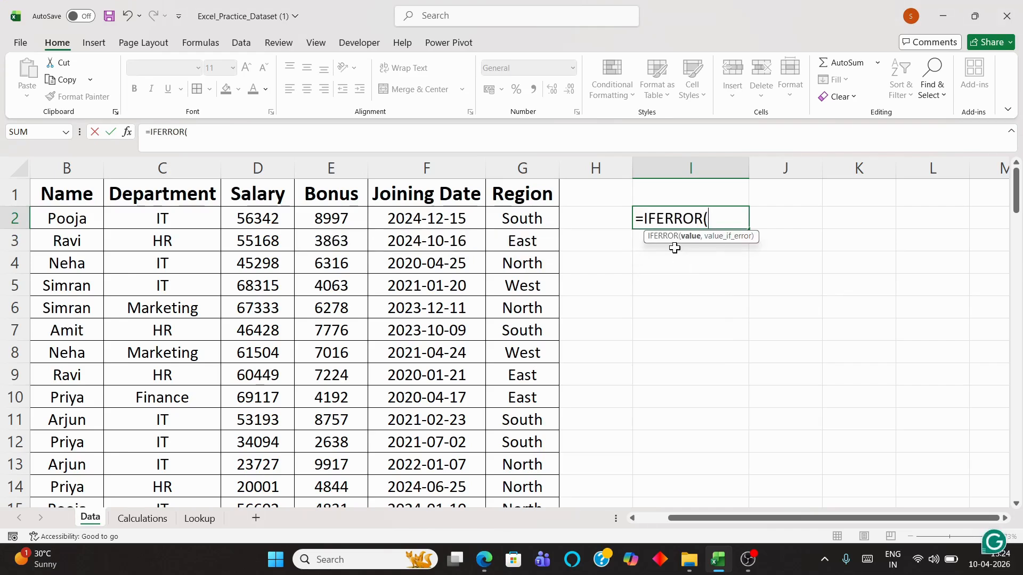
{"action": "type", "text": "v"}
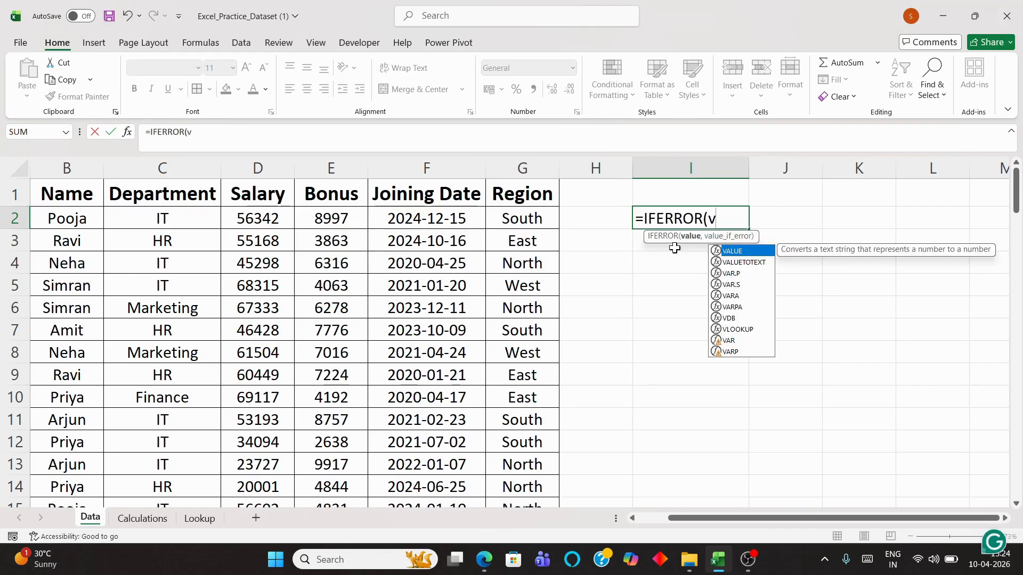
{"action": "type", "text": "lo"}
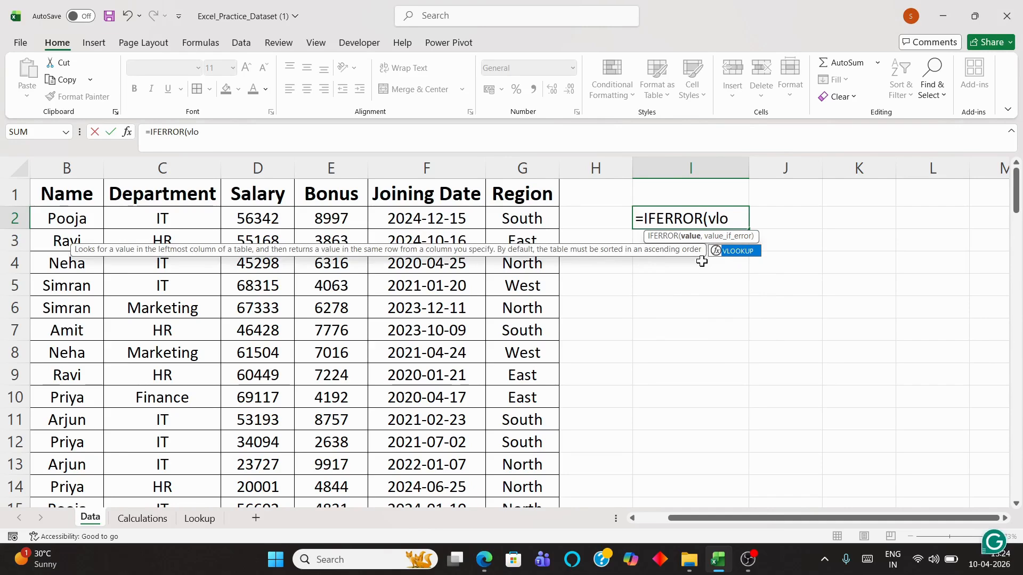
{"action": "double_click", "coordinate": [744, 253]}
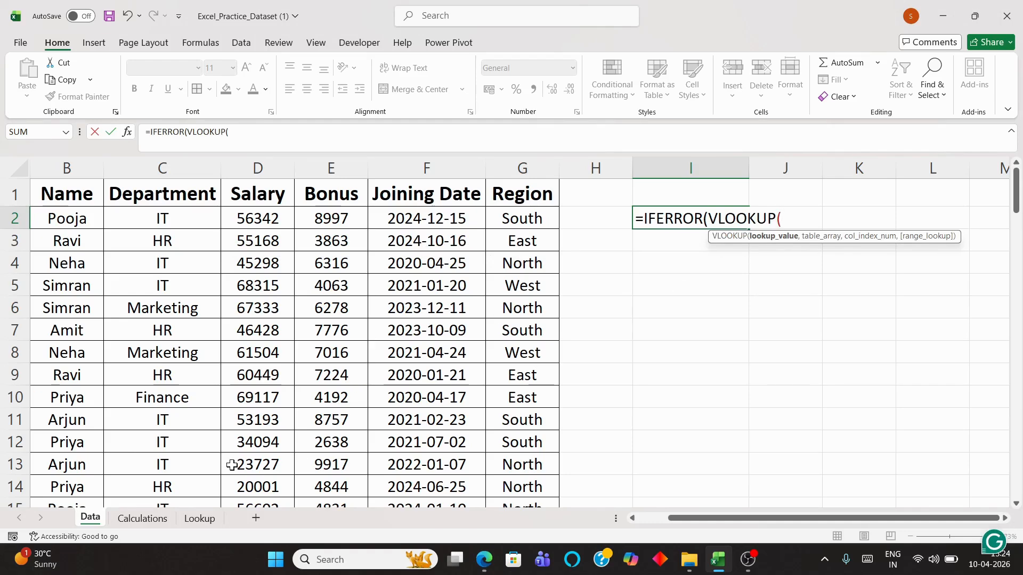
- Set the nested VLOOKUP's lookup value to cell A9 and its table array to A1:G101
{"action": "scroll", "coordinate": [114, 301], "scroll_direction": "left", "scroll_amount": 1}
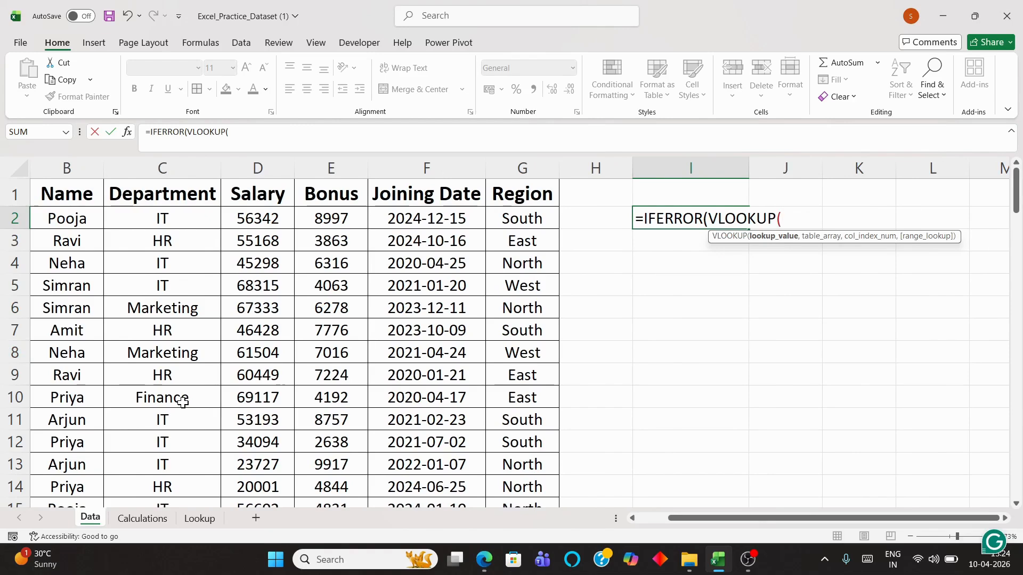
{"action": "scroll", "coordinate": [154, 392], "scroll_direction": "left", "scroll_amount": 2}
{"action": "left_click", "coordinate": [61, 373]}
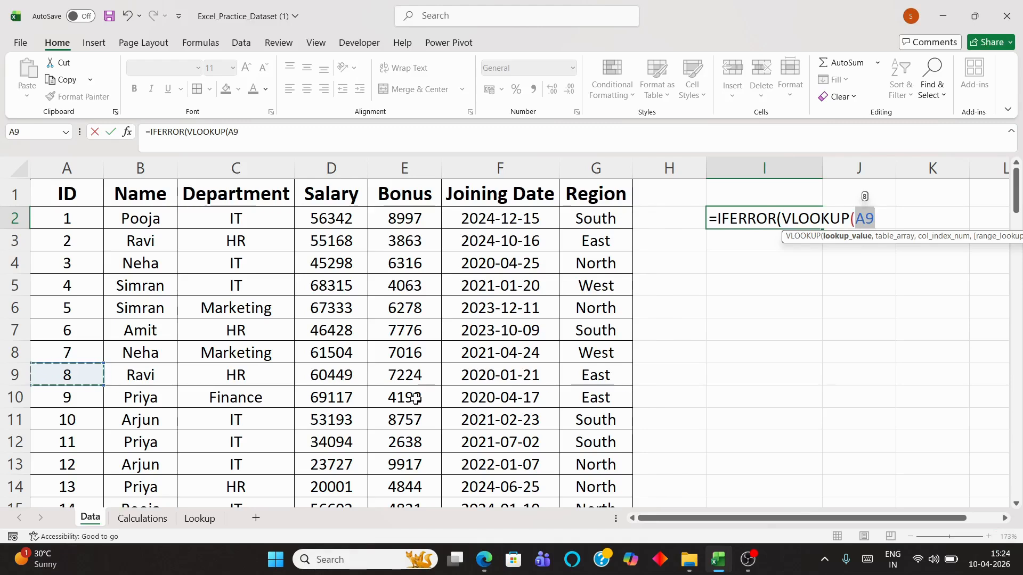
{"action": "type", "text": "."}
{"action": "key", "text": "BackSpace"}
{"action": "type", "text": ","}
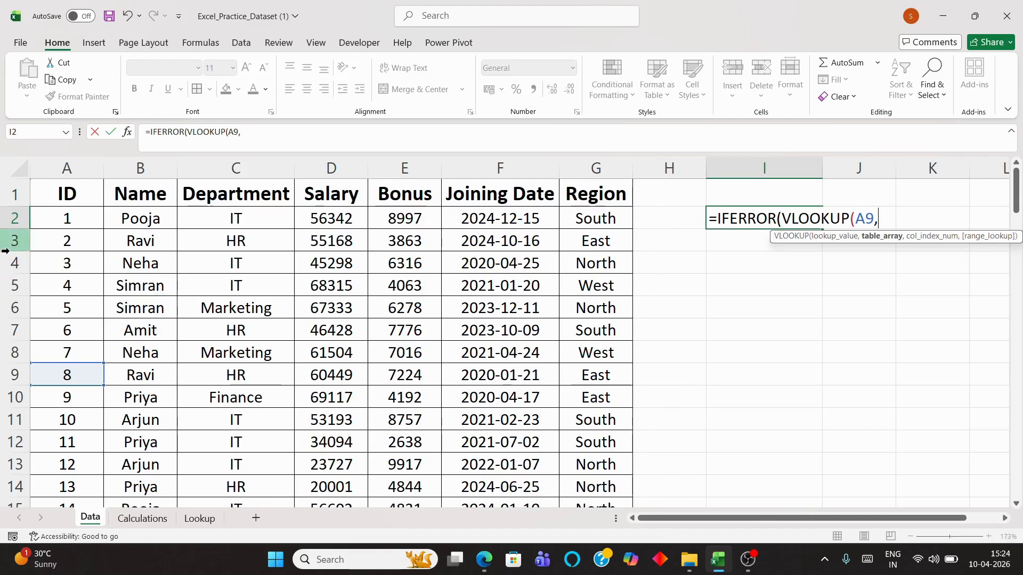
{"action": "left_click_drag", "start_coordinate": [72, 192], "coordinate": [594, 457]}
{"action": "scroll", "coordinate": [635, 367], "scroll_direction": "up", "scroll_amount": 20}
{"action": "scroll", "coordinate": [635, 368], "scroll_direction": "up", "scroll_amount": 6}
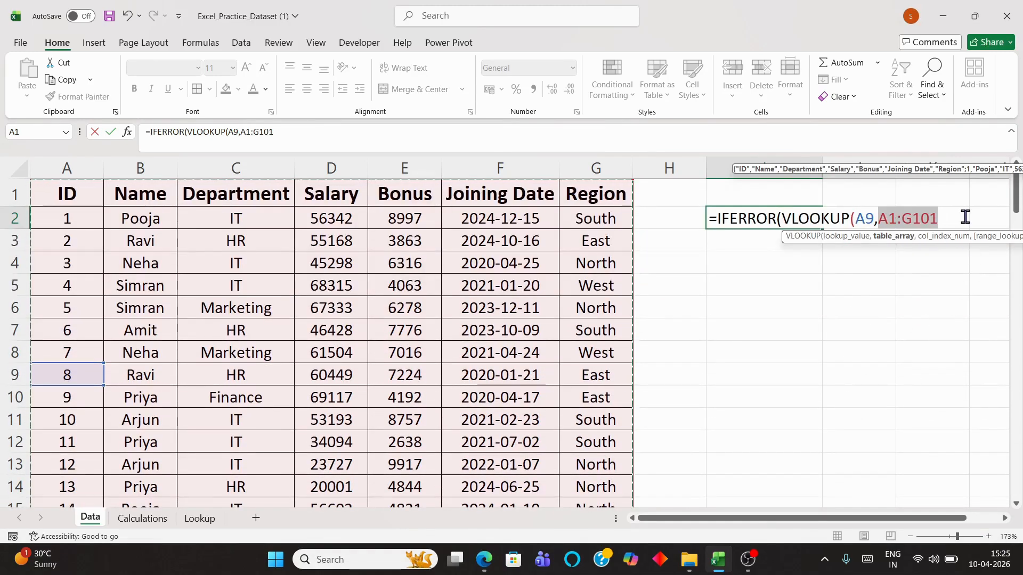
- Set the VLOOKUP's column index to 2 and its range lookup to FALSE for an exact match
{"action": "type", "text": ",m"}
{"action": "key", "text": "BackSpace"}
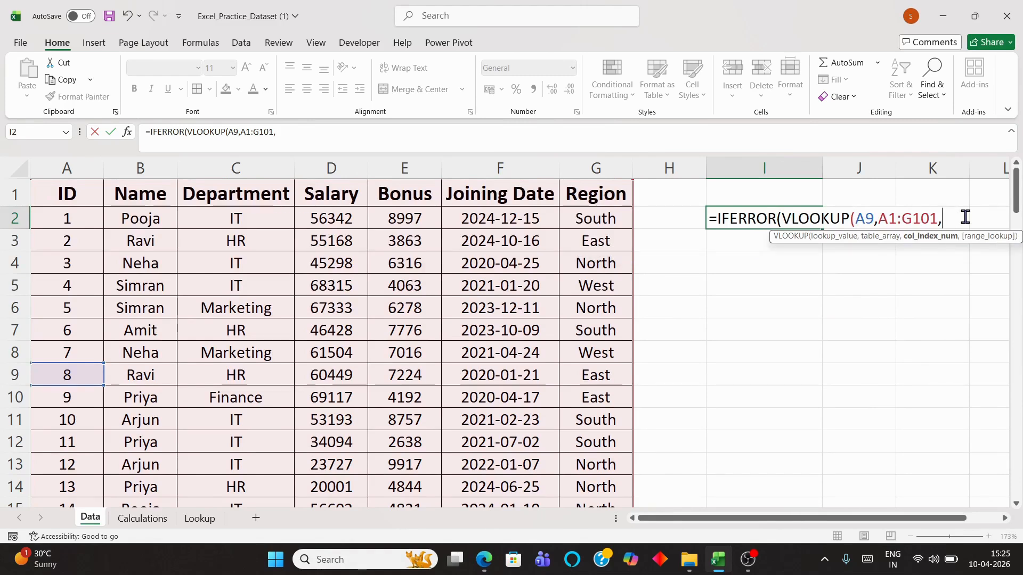
{"action": "type", "text": "2,"}
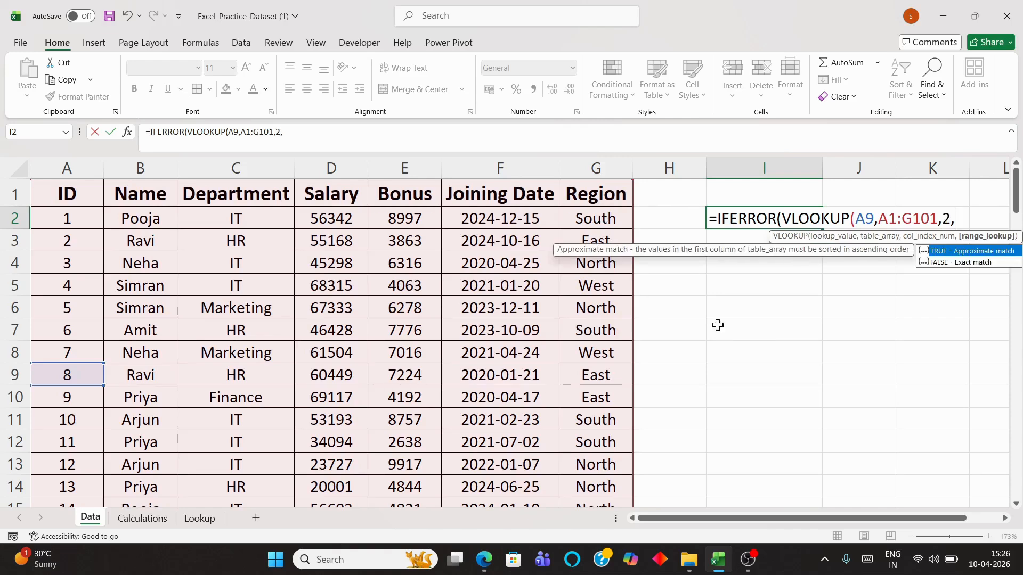
{"action": "double_click", "coordinate": [957, 252]}
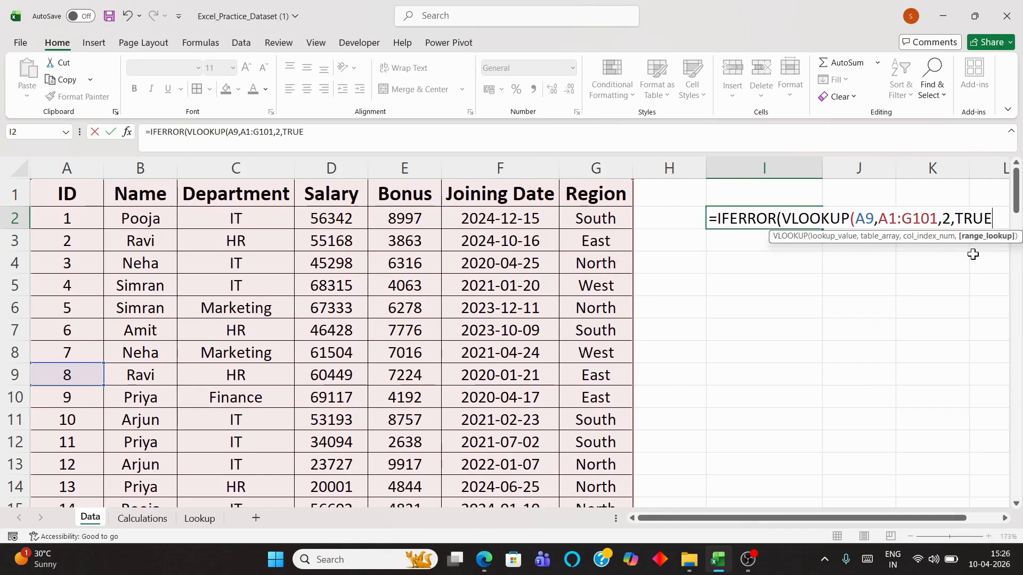
{"action": "key", "text": "BackSpace"}
{"action": "key", "text": "BackSpace"}
{"action": "key", "text": "BackSpace"}
{"action": "key", "text": "BackSpace"}
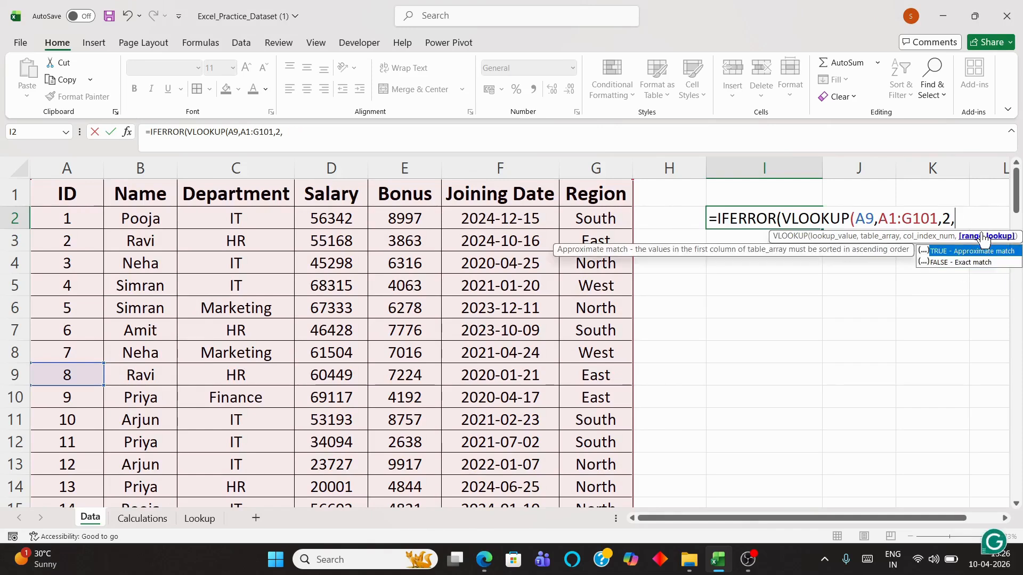
{"action": "double_click", "coordinate": [987, 262]}
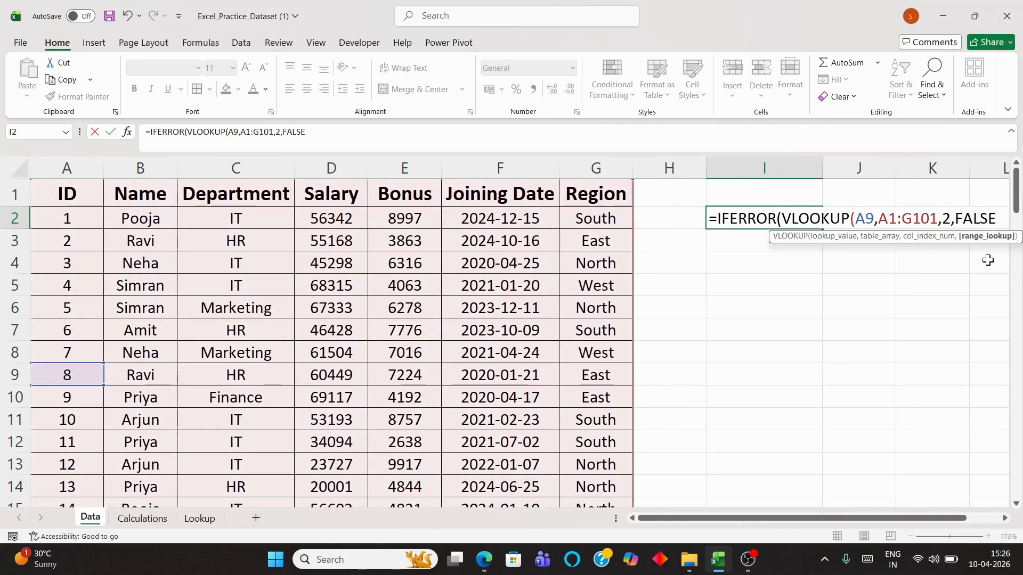
- Close the VLOOKUP and complete the IFERROR formula with "Not found" as the value if error
{"action": "type", "text": "),"}
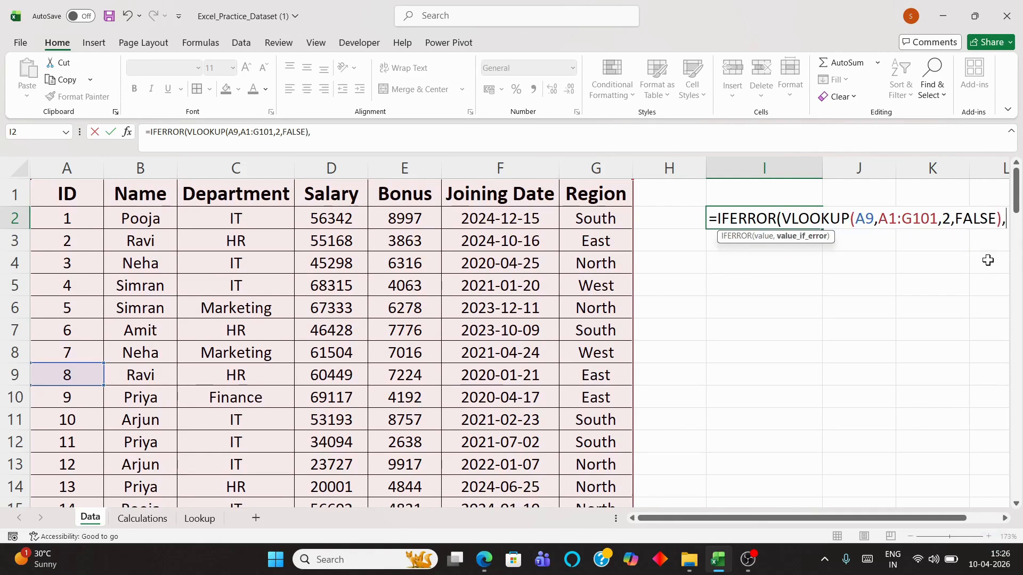
{"action": "type", "text": "\""}
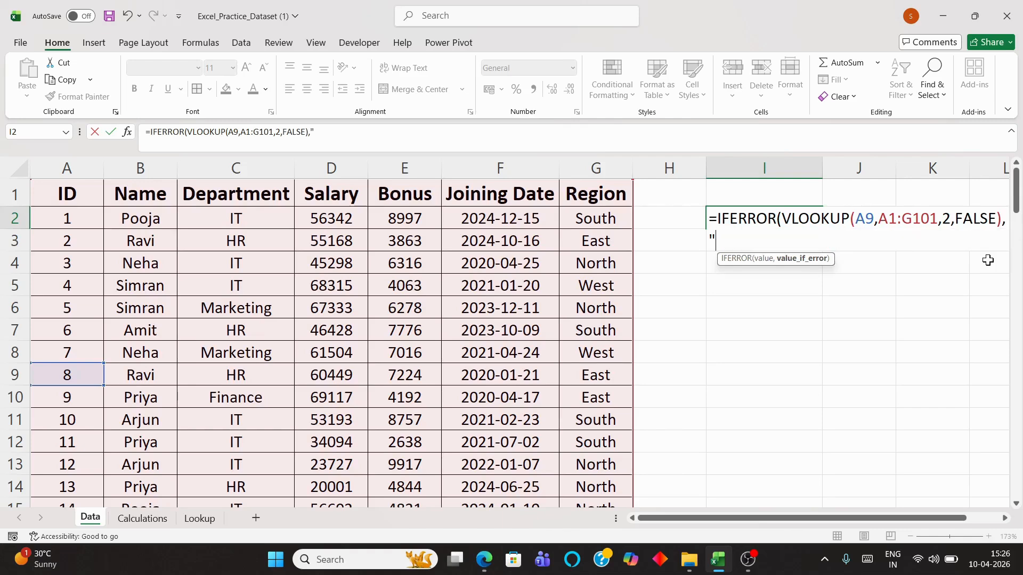
{"action": "type", "text": "Not found\""}
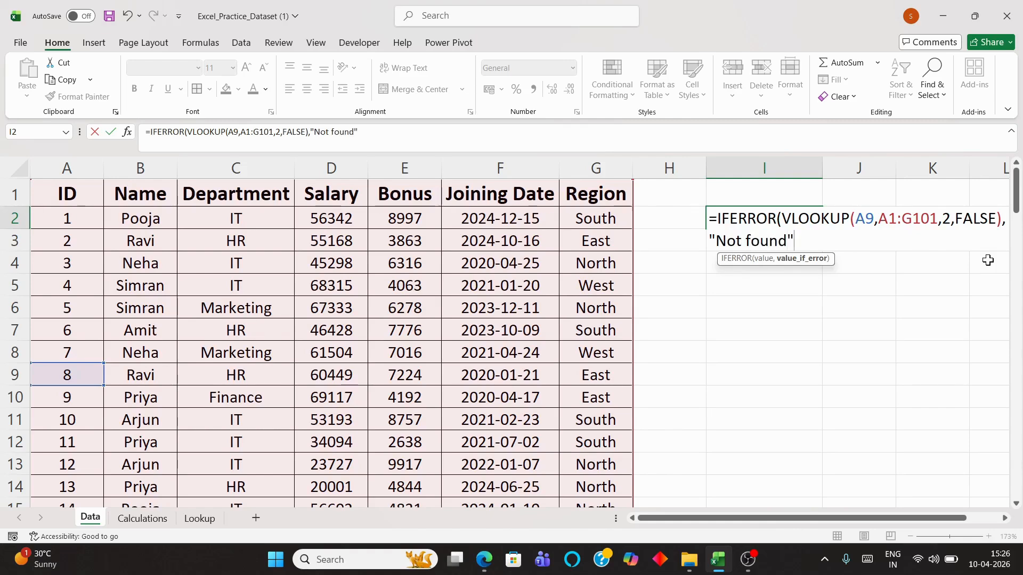
{"action": "type", "text": ")"}
{"action": "key", "text": "Escape"}
{"action": "key", "text": "Return"}
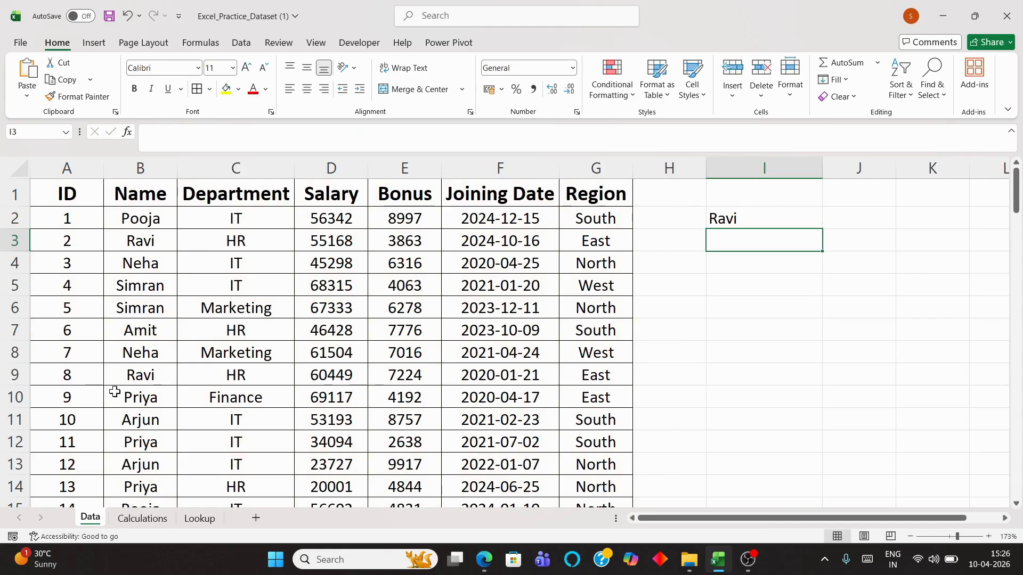
- Compare the lookup result in I2 with the ID and Name cells in row 9
{"action": "scroll", "coordinate": [114, 391], "scroll_direction": "down", "scroll_amount": 1}
{"action": "scroll", "coordinate": [141, 391], "scroll_direction": "down", "scroll_amount": 1}
{"action": "scroll", "coordinate": [148, 426], "scroll_direction": "up", "scroll_amount": 2}
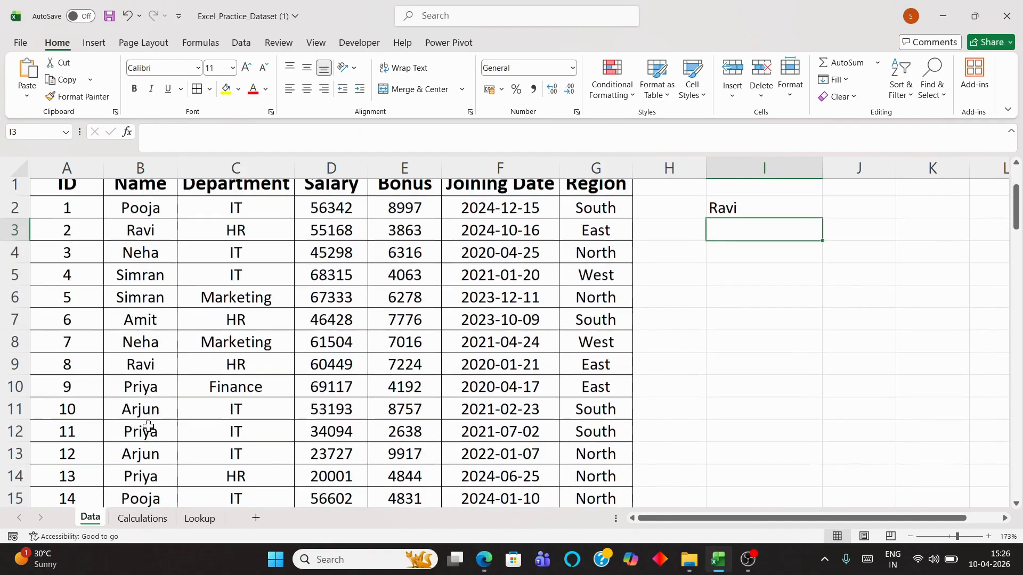
{"action": "left_click", "coordinate": [74, 382]}
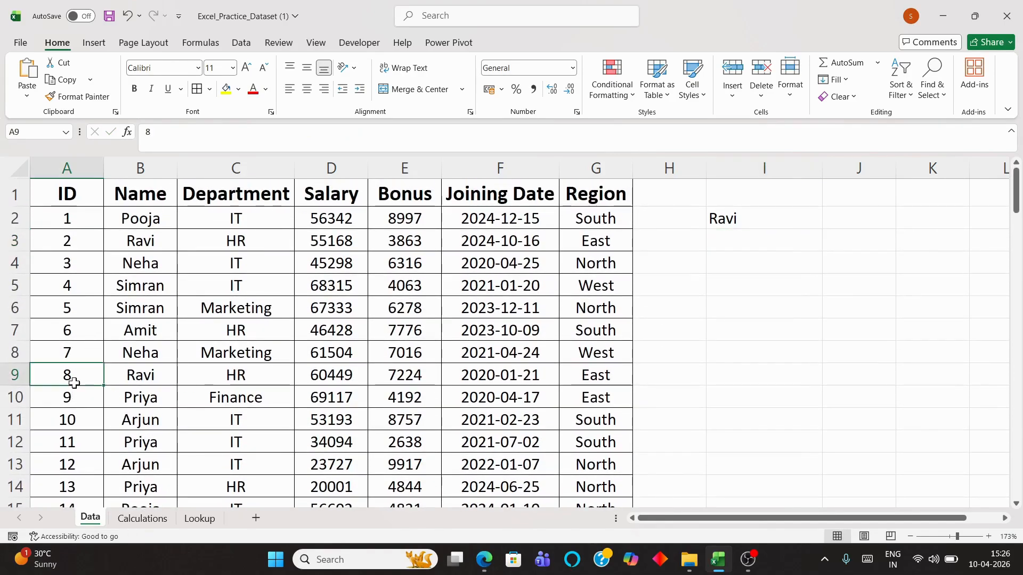
{"action": "left_click", "coordinate": [133, 374]}
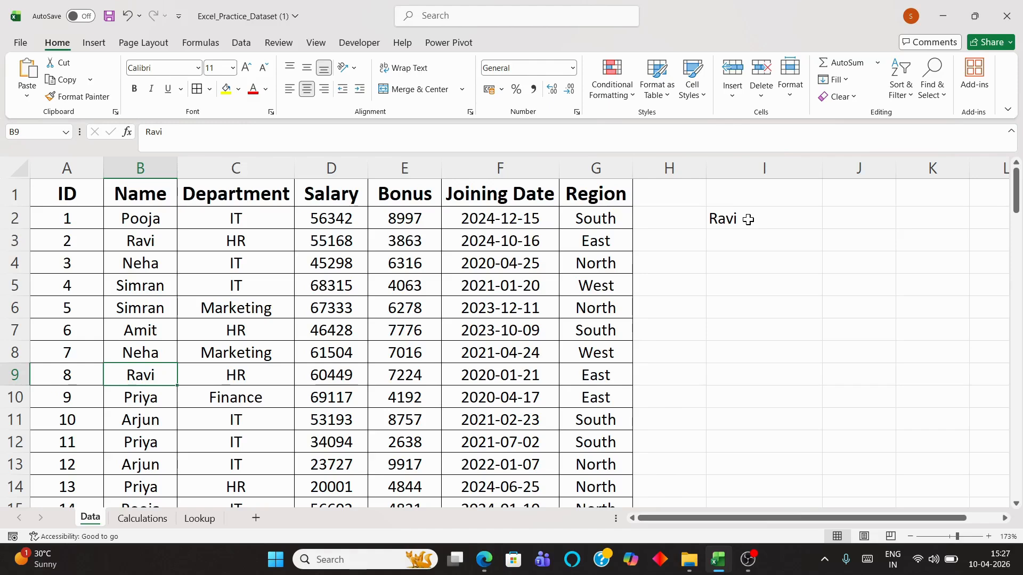
- Switch to edited_pdf-11.pdf in Edge to read the next functions in the list, and return to the Excel workbook
{"action": "mouse_move", "coordinate": [484, 559]}
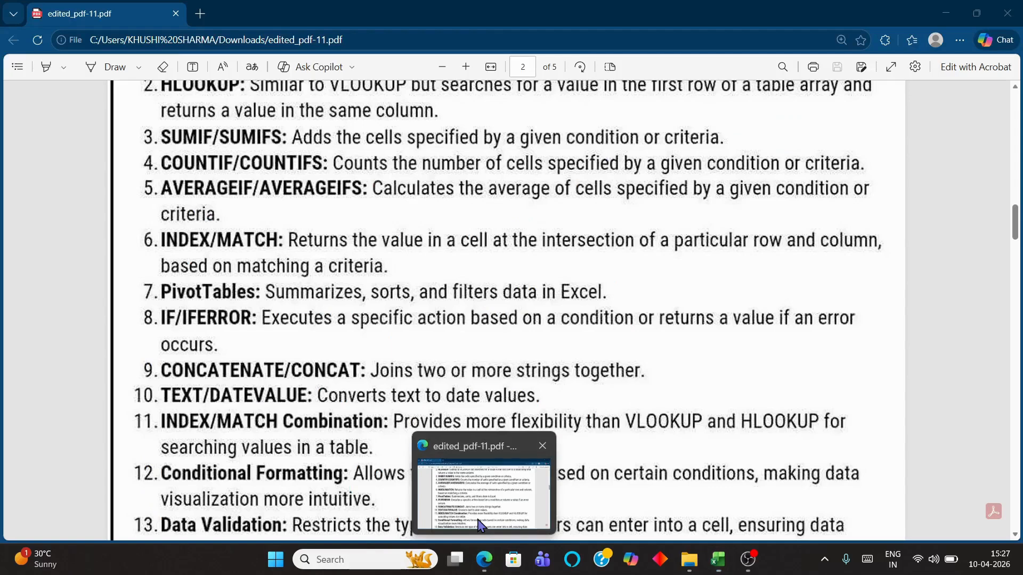
{"action": "left_click", "coordinate": [481, 525]}
{"action": "scroll", "coordinate": [418, 385], "scroll_direction": "down", "scroll_amount": 2}
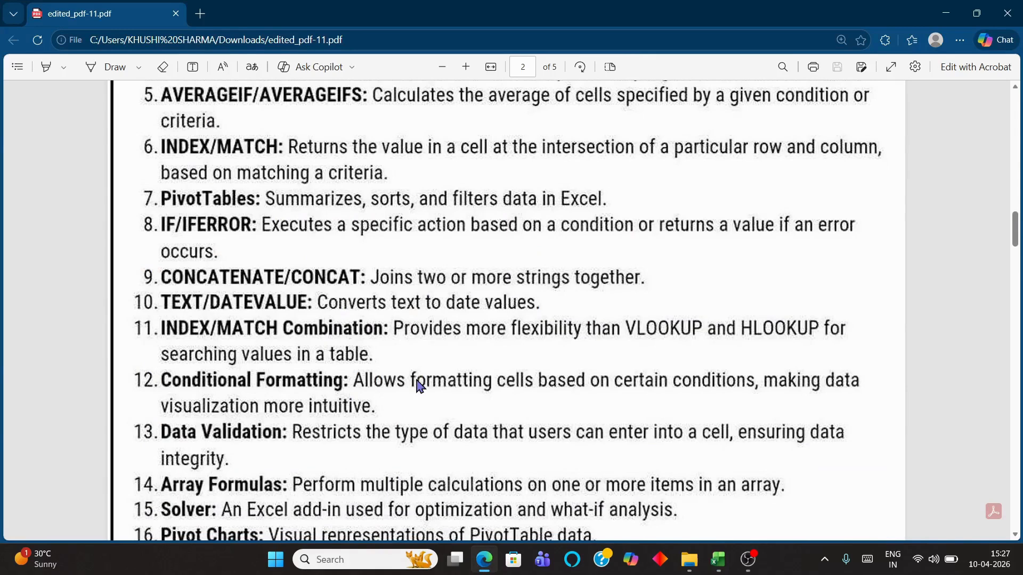
{"action": "mouse_move", "coordinate": [719, 560]}
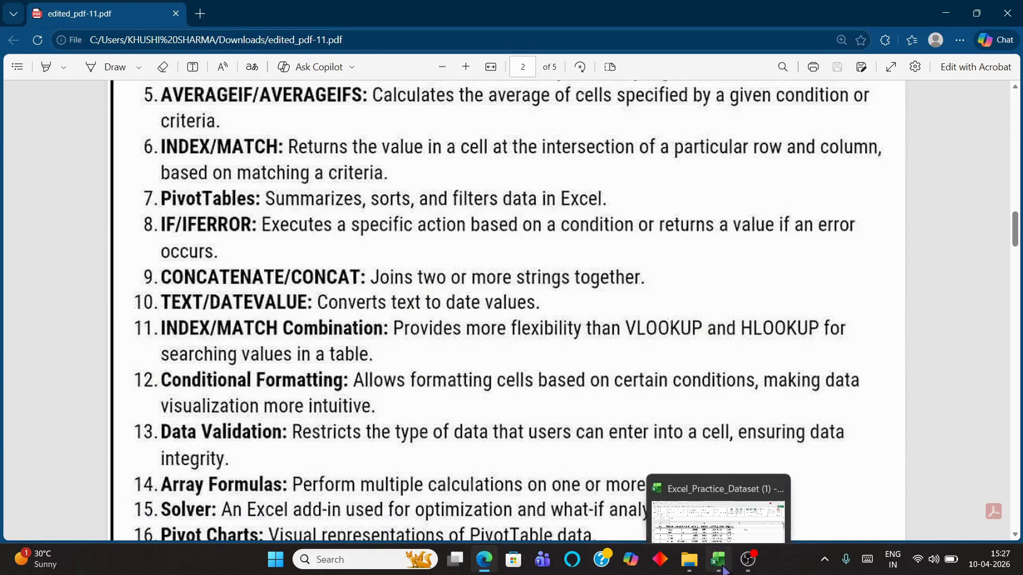
{"action": "left_click", "coordinate": [729, 527]}
- Clear the IFERROR formula from cell I2
{"action": "left_click", "coordinate": [712, 220]}
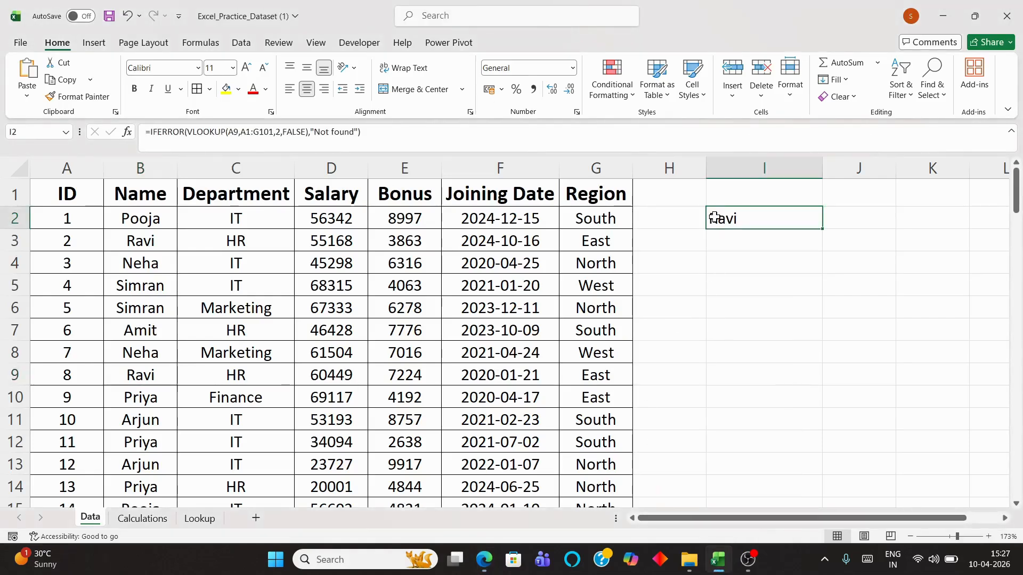
{"action": "key", "text": "BackSpace"}
{"action": "left_click", "coordinate": [774, 367]}
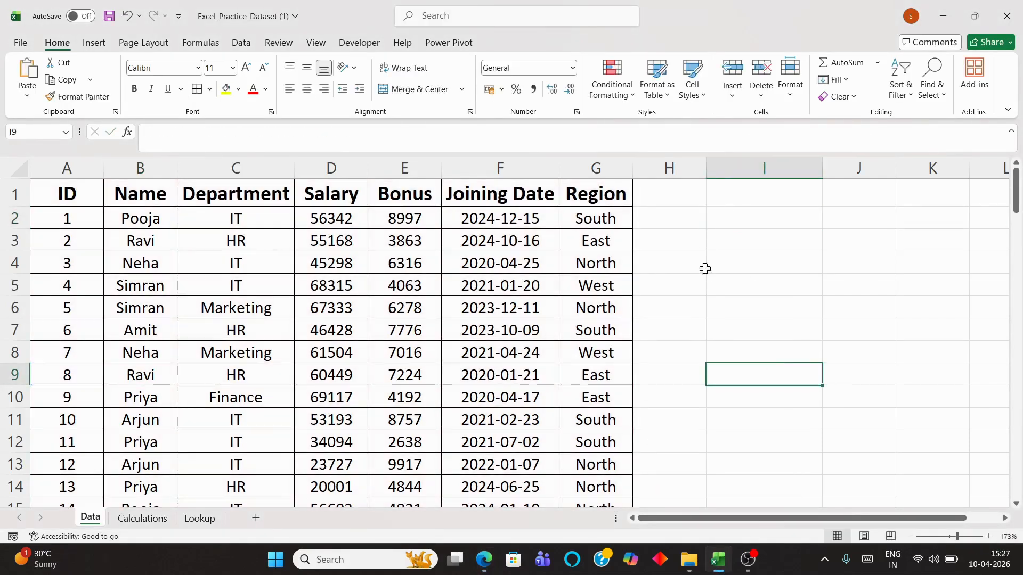
- Start a CONCAT formula in cell I2 with B2 as its first text argument
{"action": "left_click", "coordinate": [735, 217]}
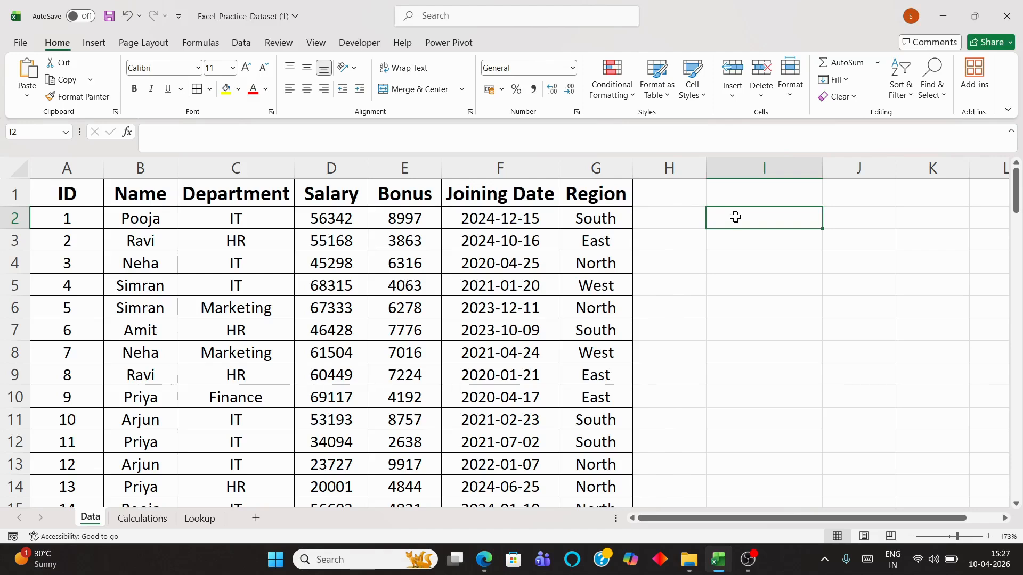
{"action": "type", "text": "=co"}
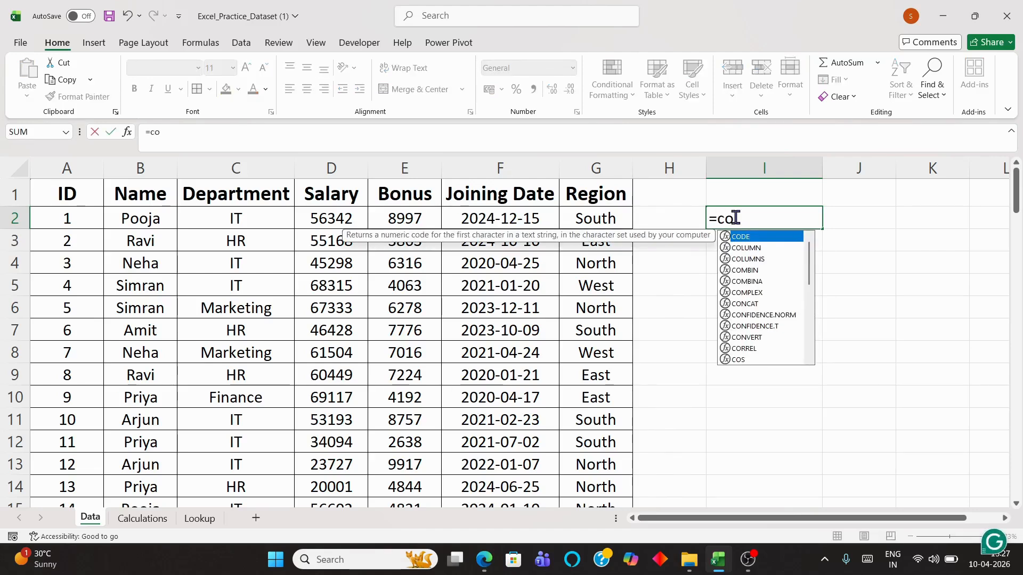
{"action": "type", "text": "nc"}
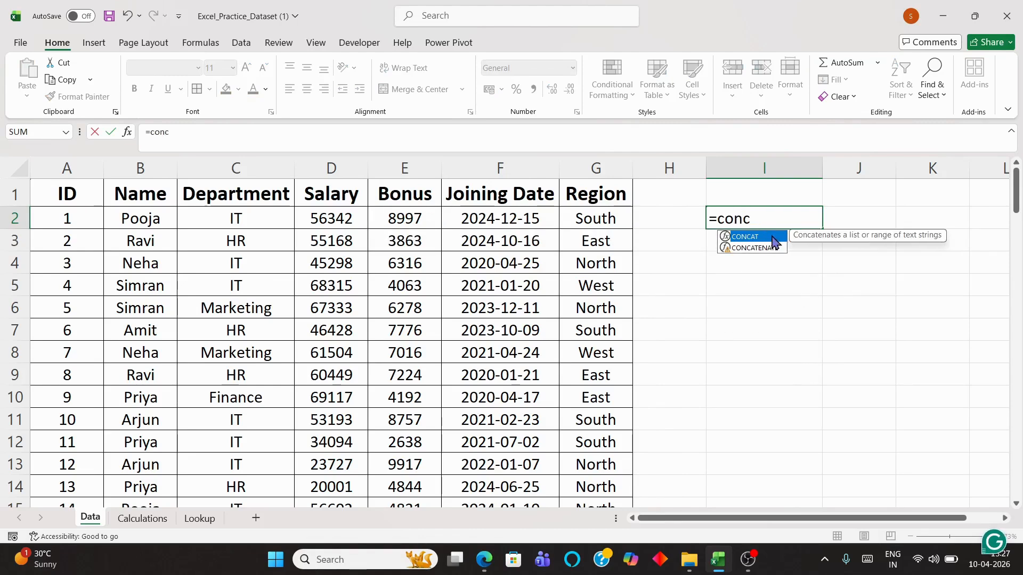
{"action": "double_click", "coordinate": [761, 238]}
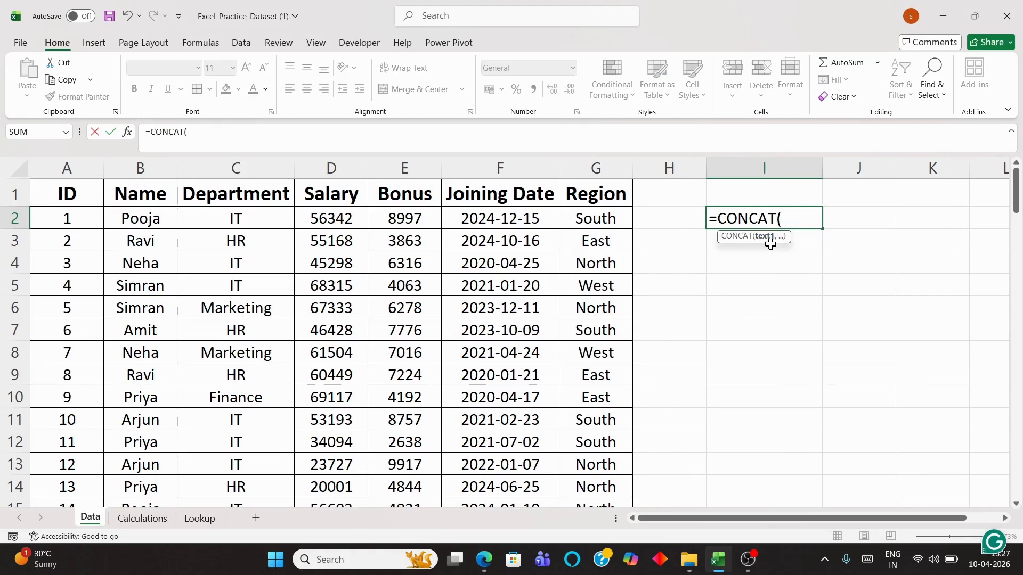
{"action": "left_click", "coordinate": [153, 224]}
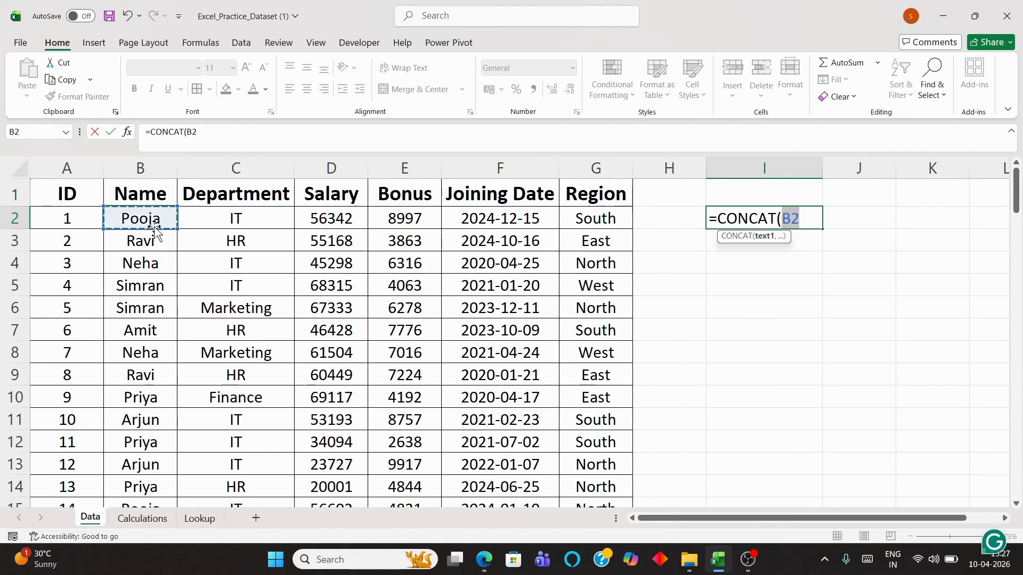
- Complete the CONCAT formula with " _ " as the second text argument and C2 as the third
{"action": "type", "text": ",, \""}
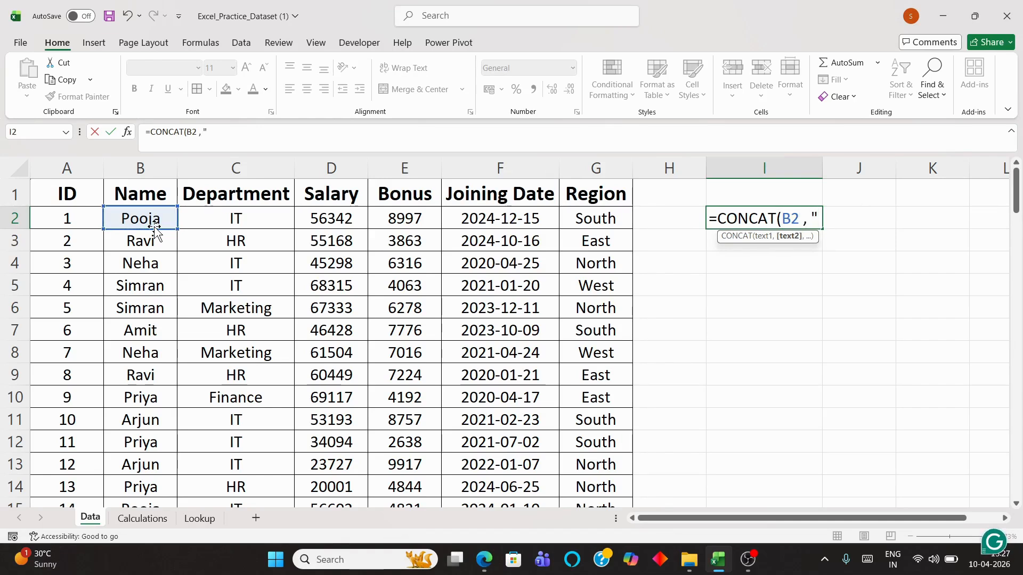
{"action": "type", "text": " _"}
{"action": "type", "text": "\""}
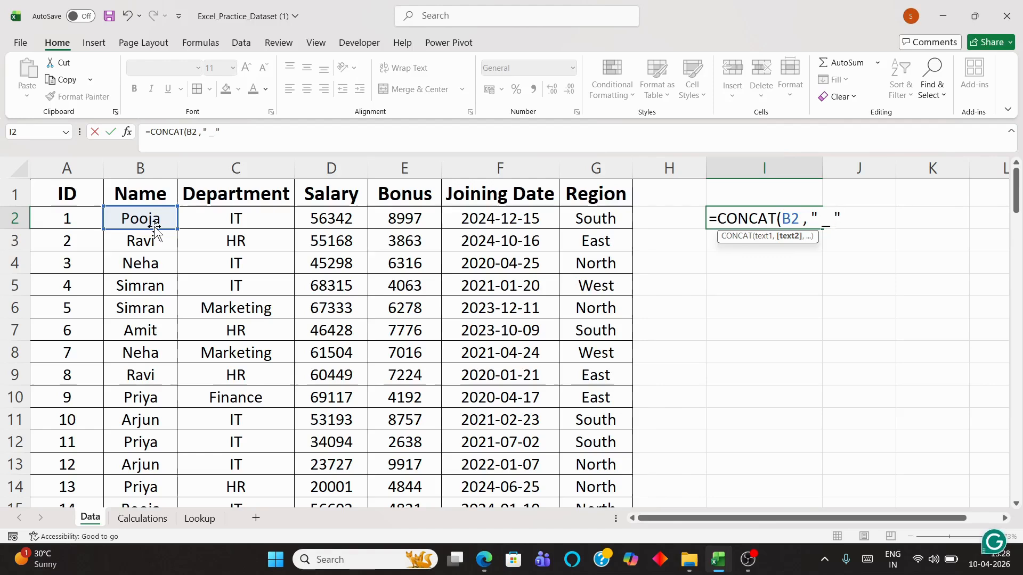
{"action": "type", "text": " ,"}
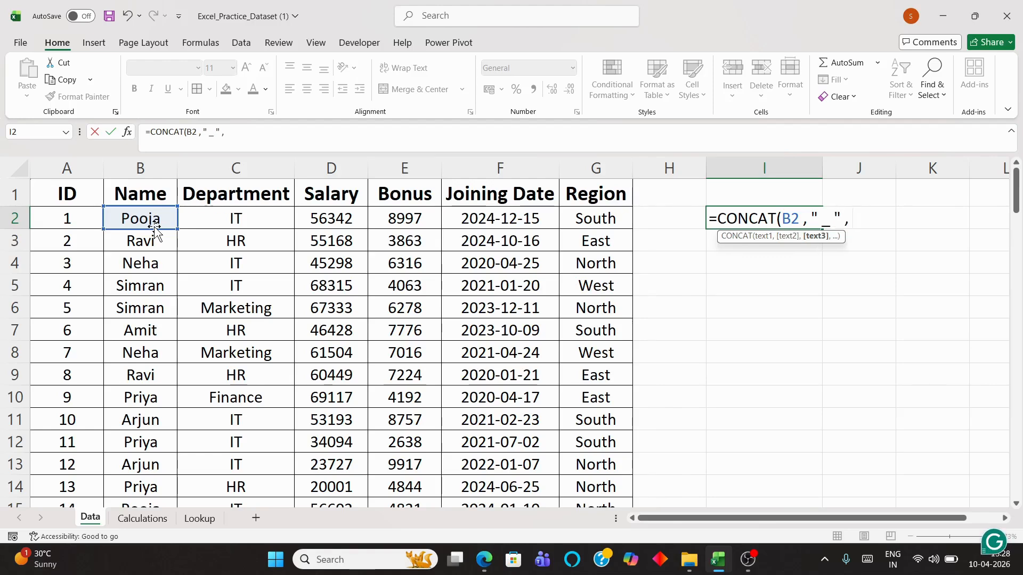
{"action": "left_click", "coordinate": [253, 214]}
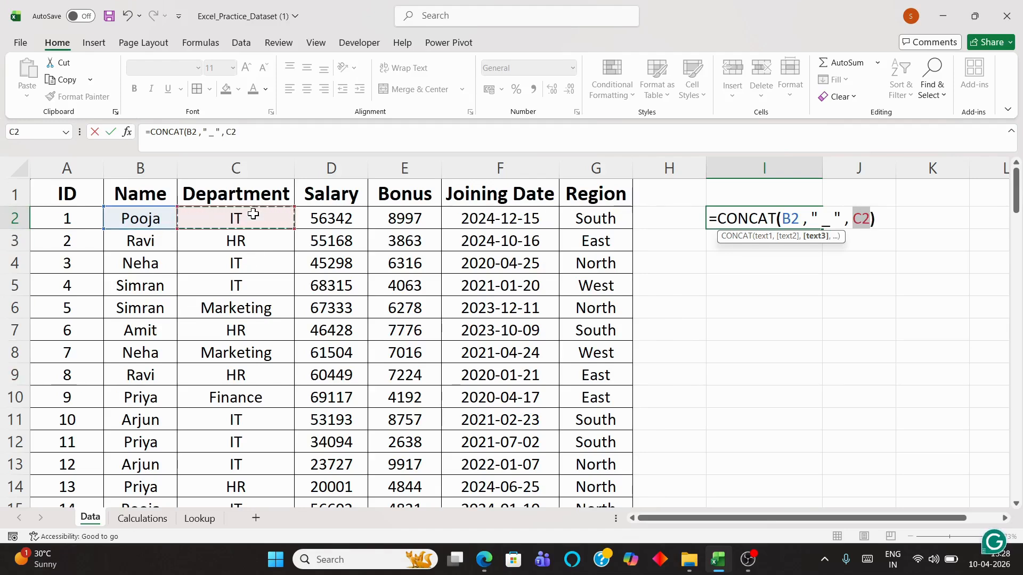
{"action": "key", "text": "Return"}
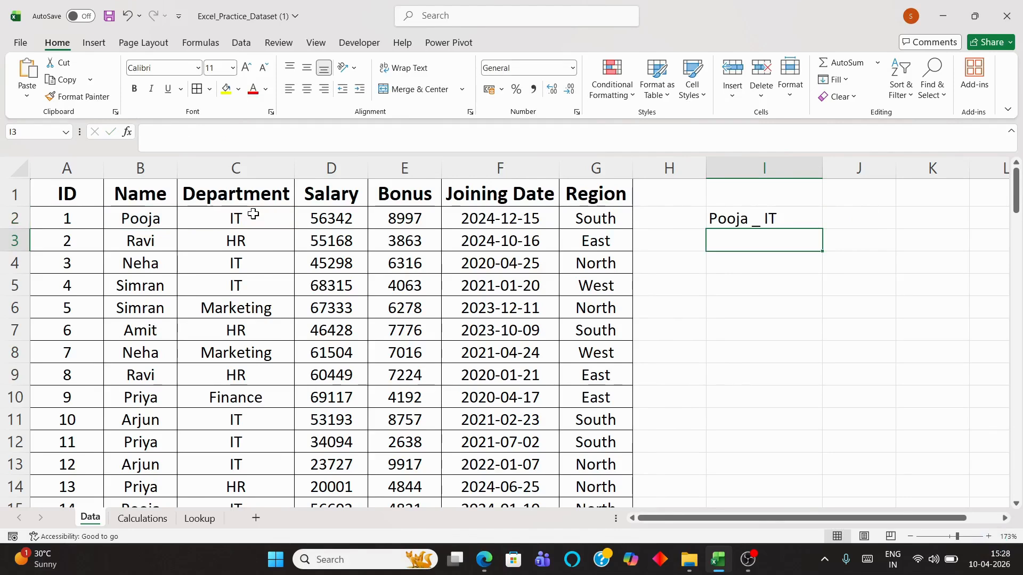
- Edit the CONCAT formula in cell I2 so its second text argument, the separator, is " - "
{"action": "left_click", "coordinate": [766, 223]}
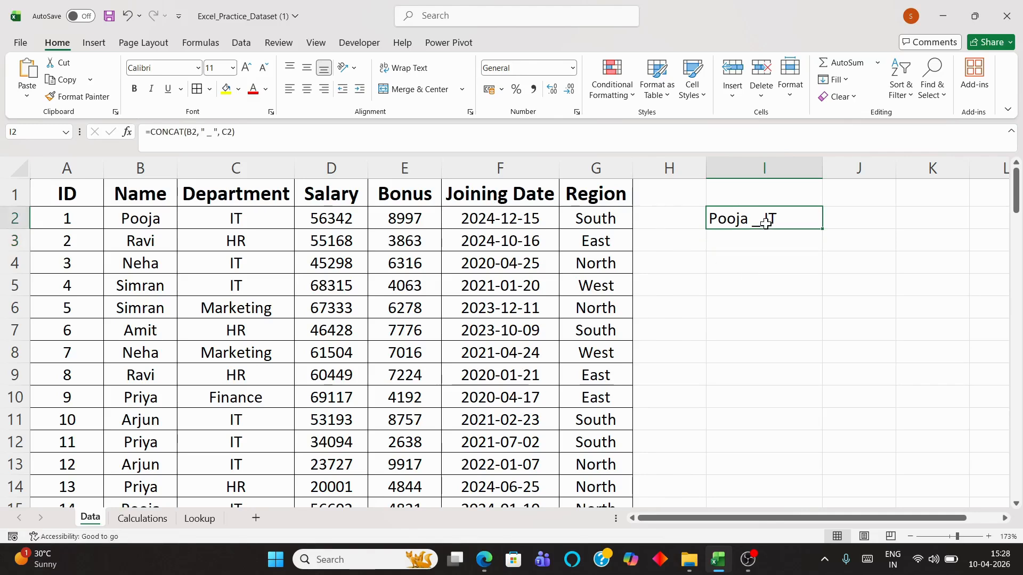
{"action": "double_click", "coordinate": [765, 223]}
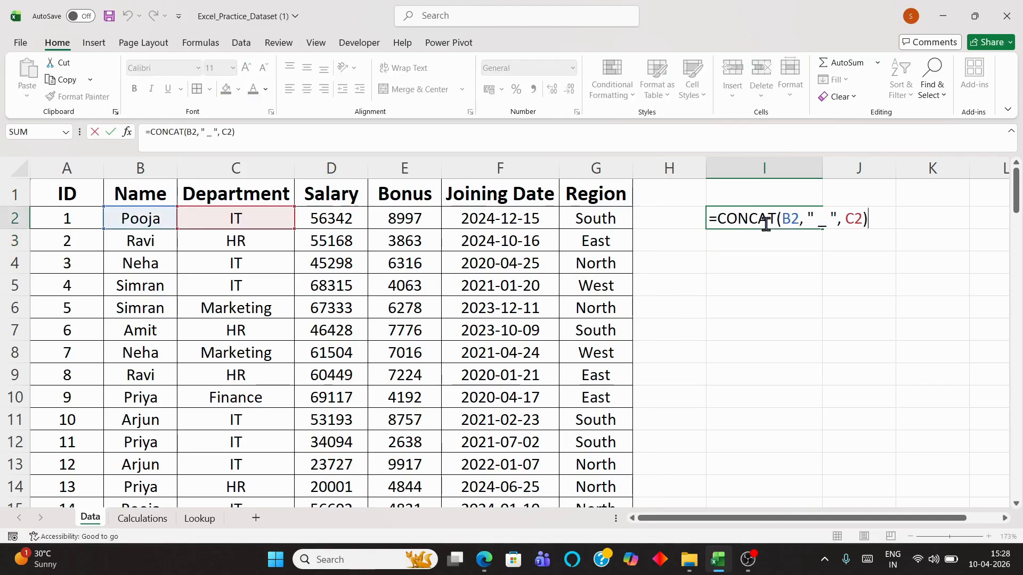
{"action": "left_click", "coordinate": [830, 224]}
{"action": "key", "text": "BackSpace"}
{"action": "key", "text": "BackSpace"}
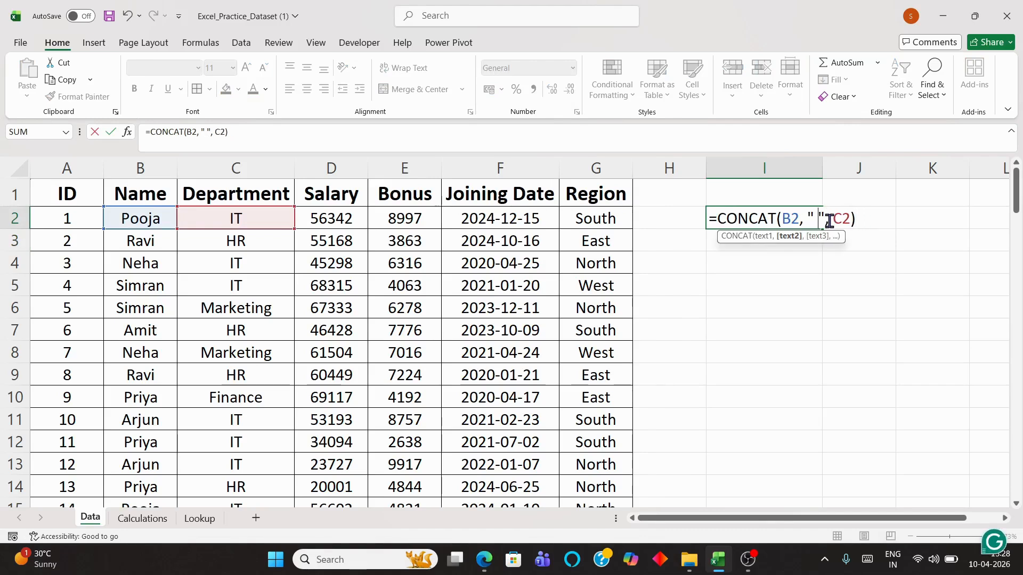
{"action": "type", "text": "-"}
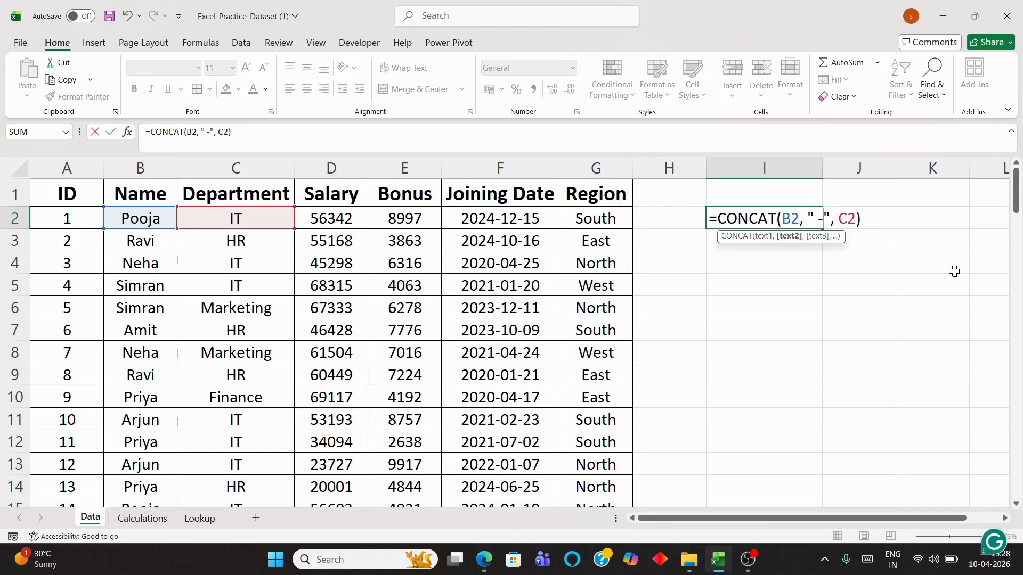
{"action": "key", "text": "Return"}
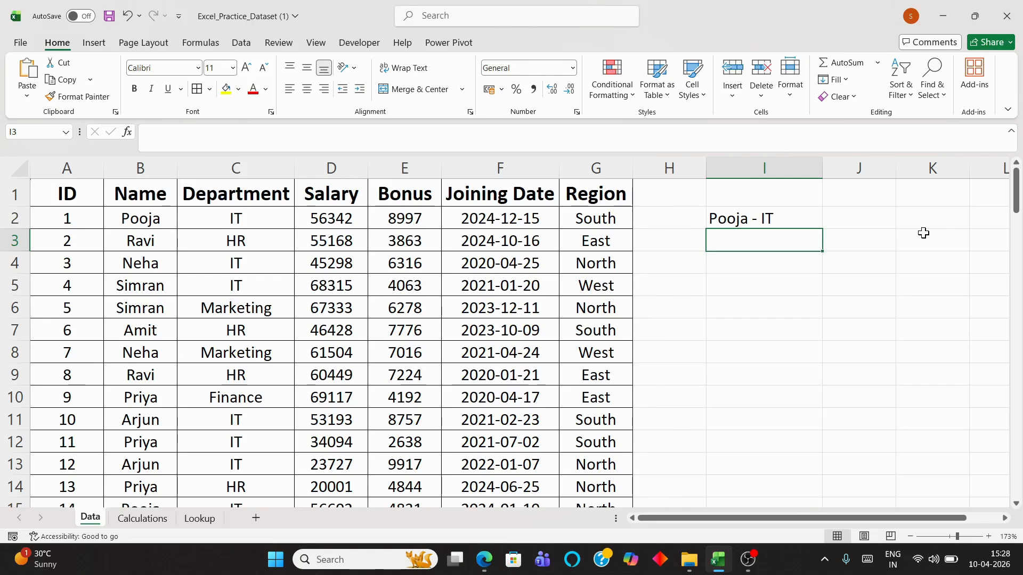
- Switch to edited_pdf-11.pdf in Edge and read the list entries following CONCATENATE/CONCAT, from TEXT/DATEVALUE through Text Functions
{"action": "mouse_move", "coordinate": [484, 559]}
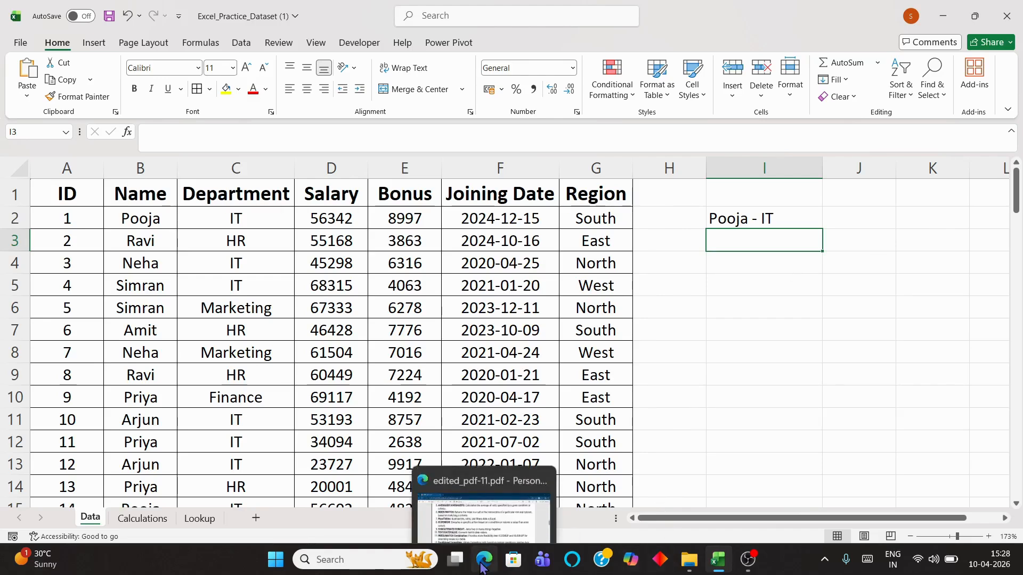
{"action": "left_click", "coordinate": [486, 512]}
{"action": "scroll", "coordinate": [410, 396], "scroll_direction": "down", "scroll_amount": 1}
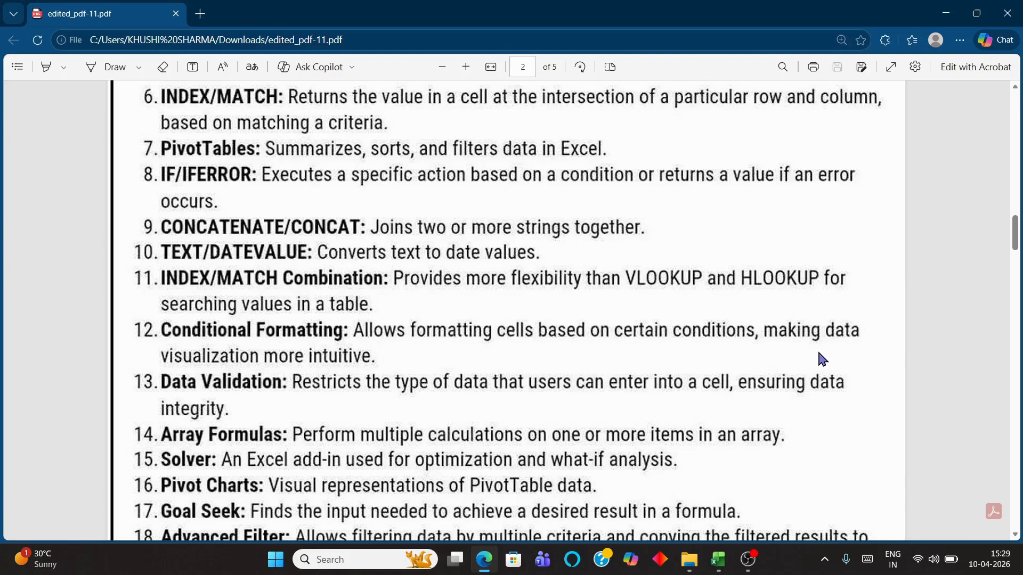
{"action": "scroll", "coordinate": [624, 353], "scroll_direction": "up", "scroll_amount": 1}
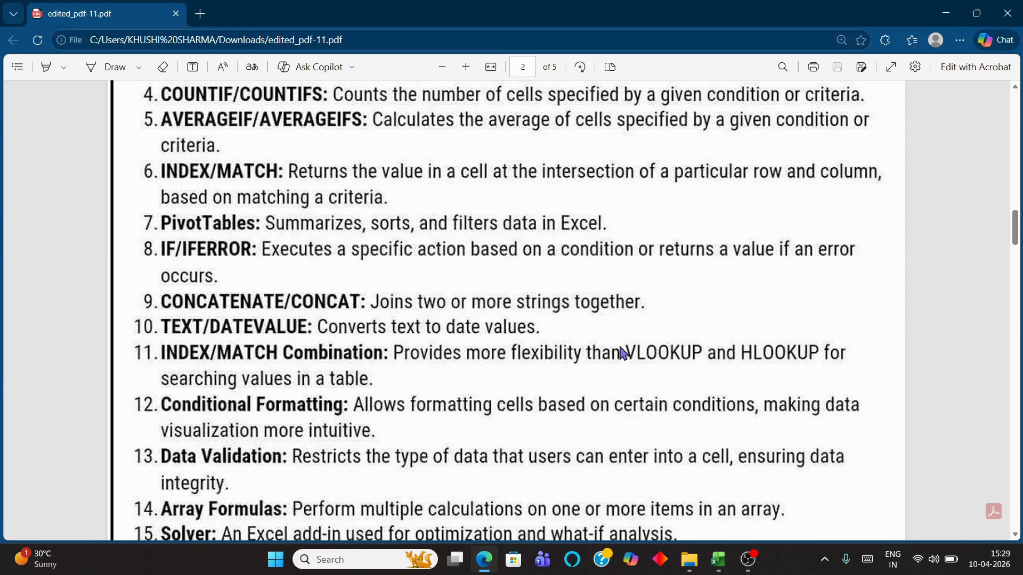
{"action": "scroll", "coordinate": [553, 385], "scroll_direction": "down", "scroll_amount": 3}
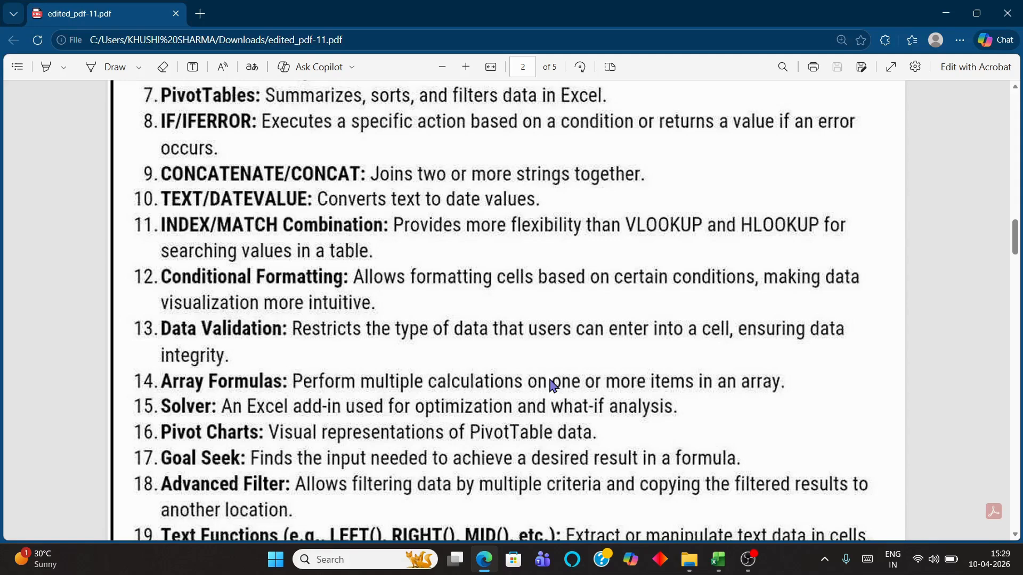
{"action": "scroll", "coordinate": [492, 354], "scroll_direction": "down", "scroll_amount": 1}
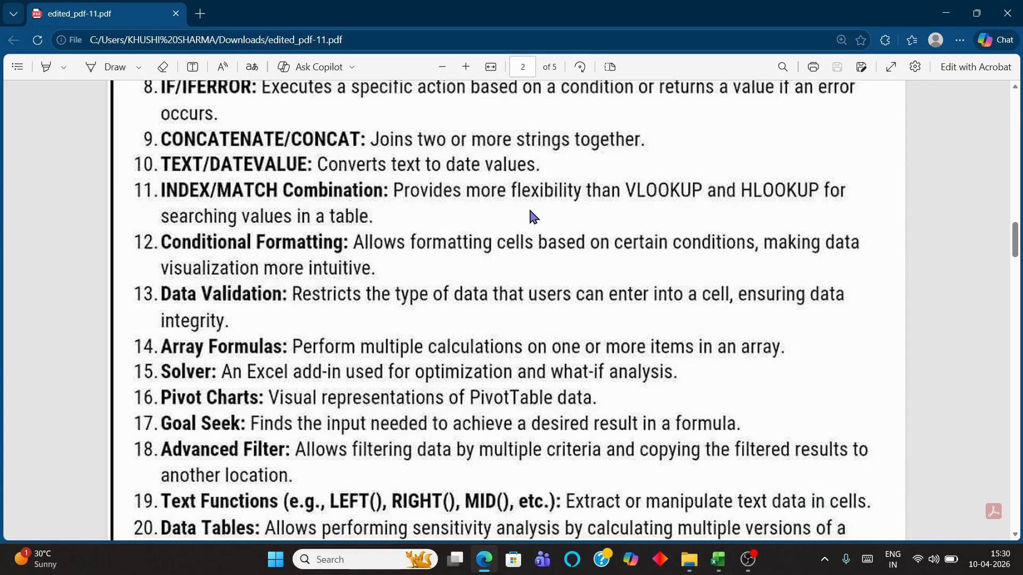
{"action": "left_click", "coordinate": [991, 413]}
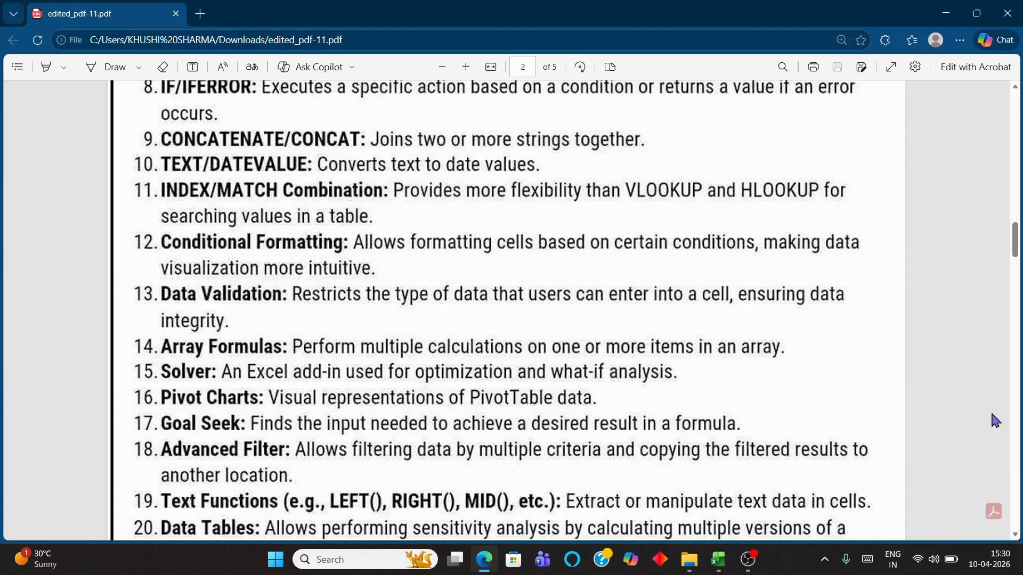